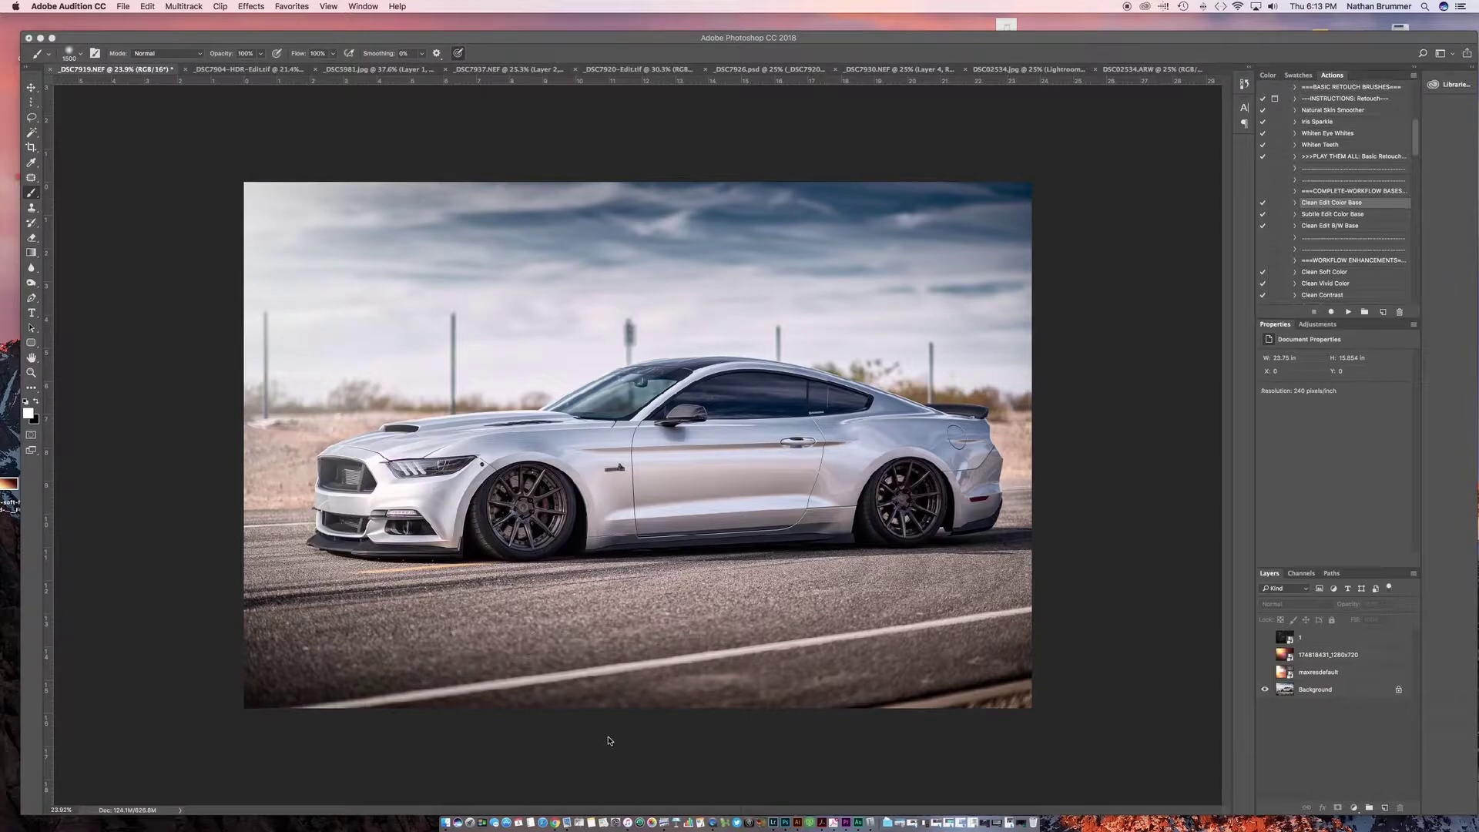
Browse the Google image results for light leaks in Chrome and view the elegant soft focus background at full size
left_click(548, 812)
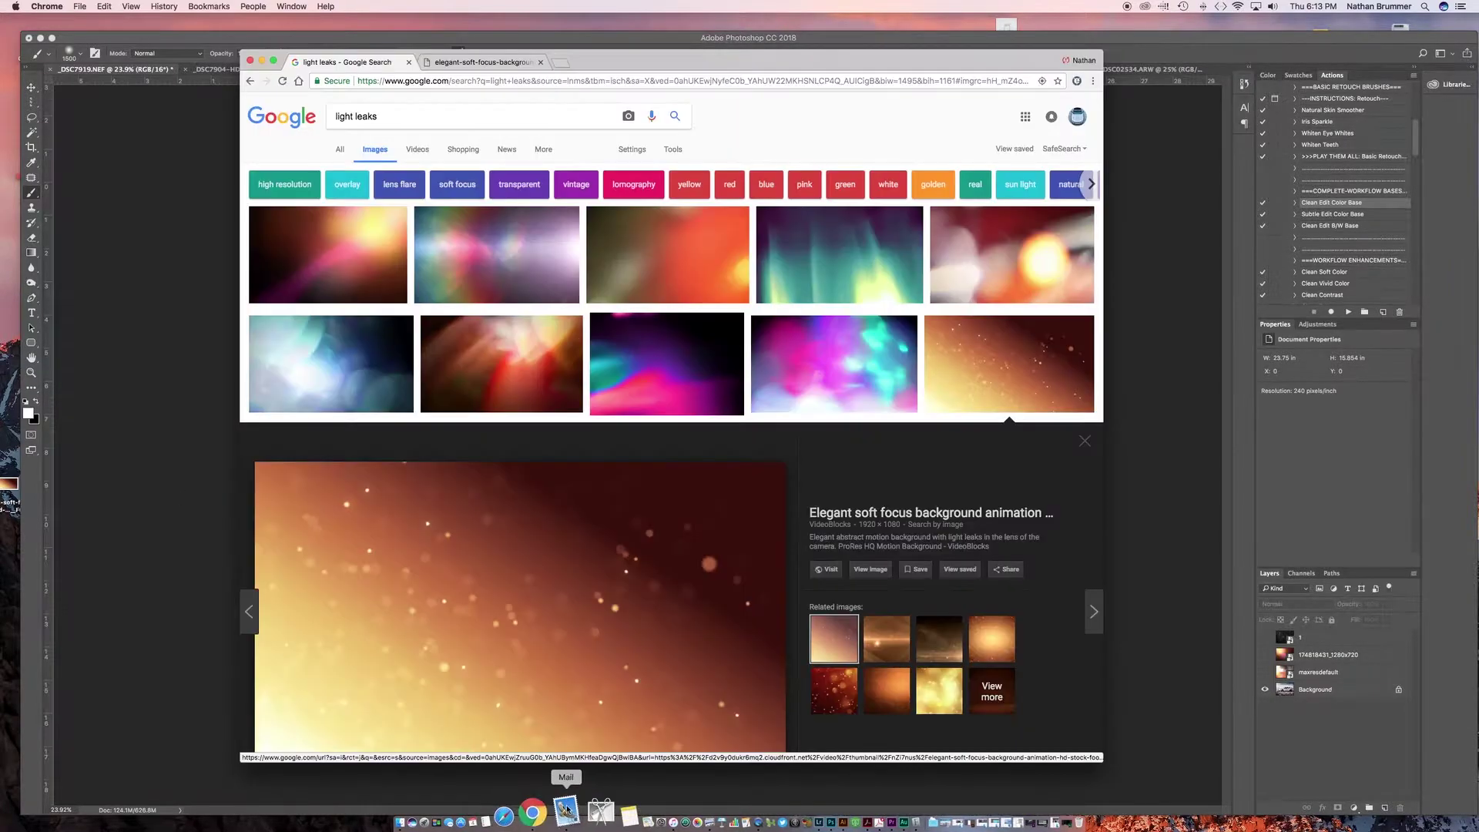
scroll(562, 573, "down", 1)
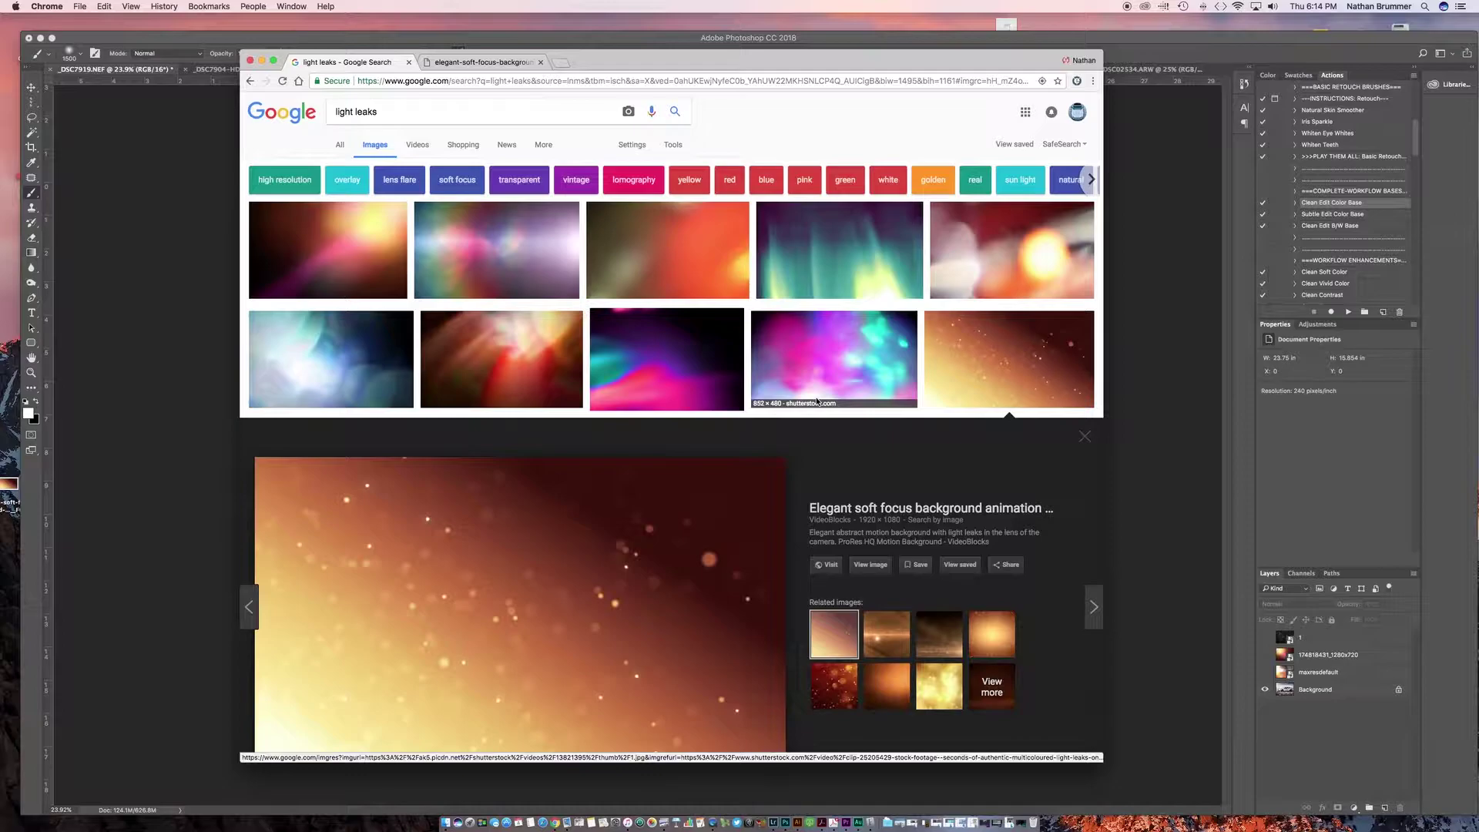
scroll(818, 401, "down", 5)
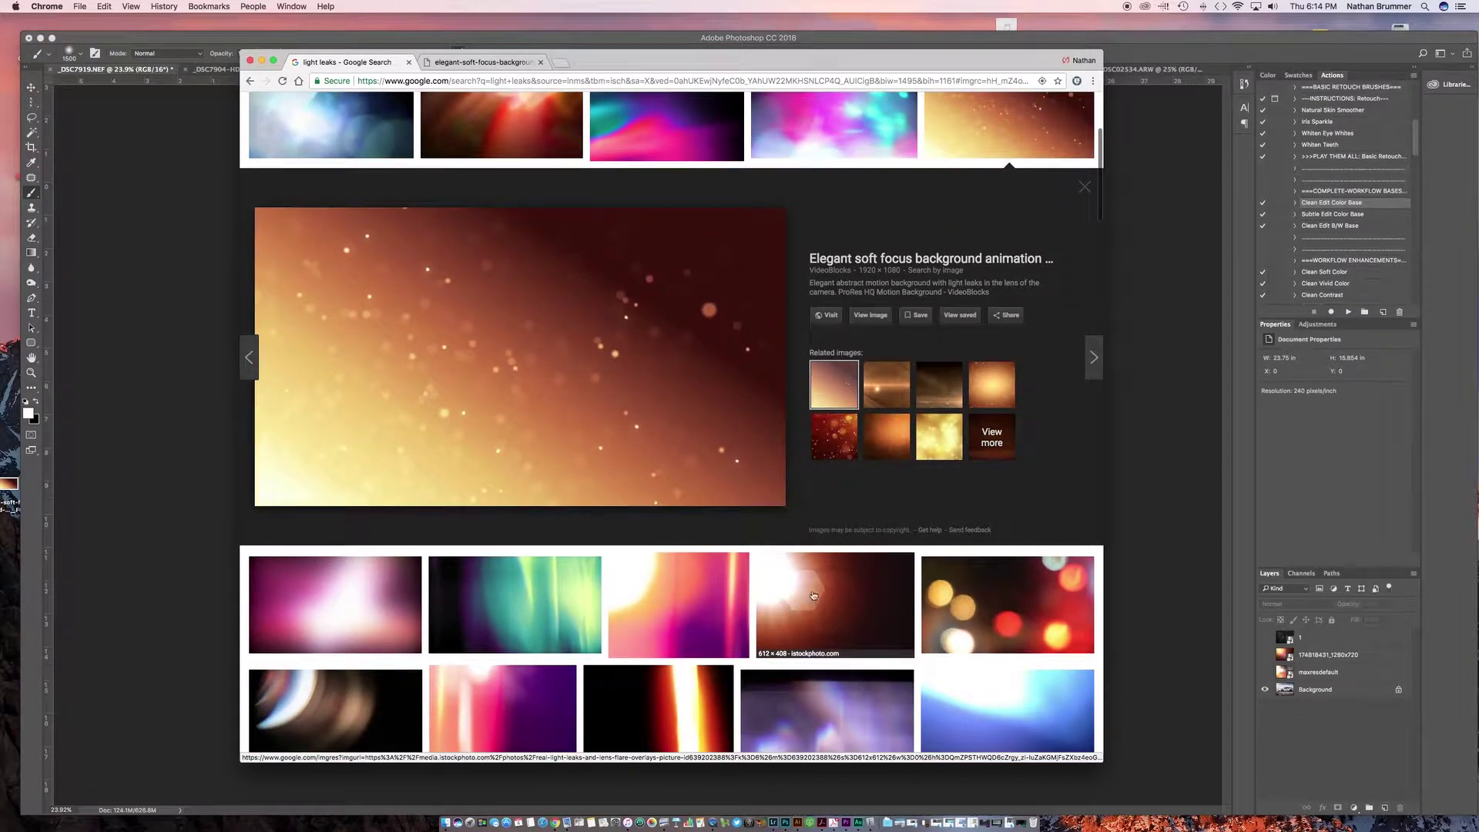
left_click(549, 336)
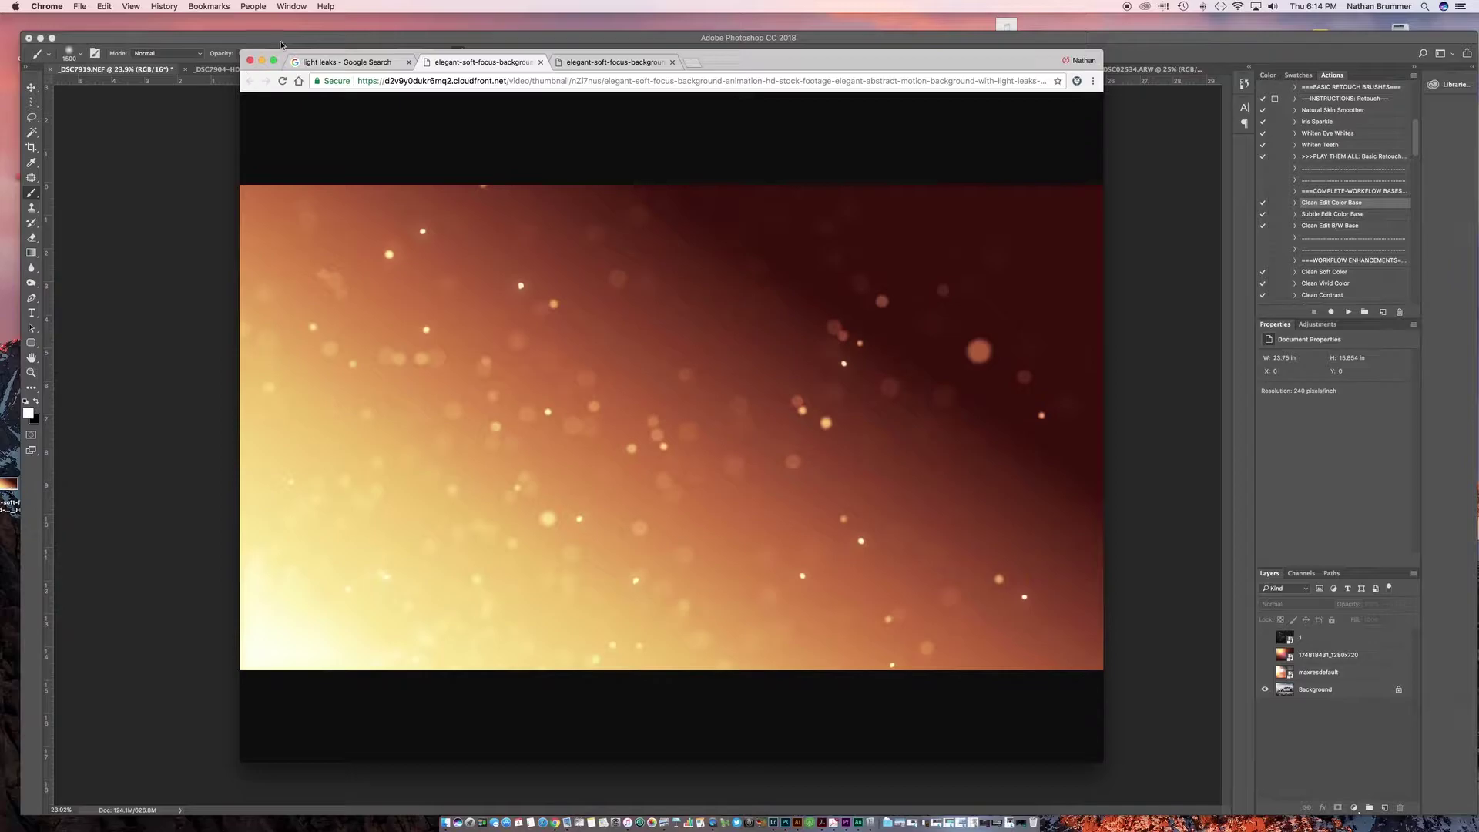
left_click(261, 61)
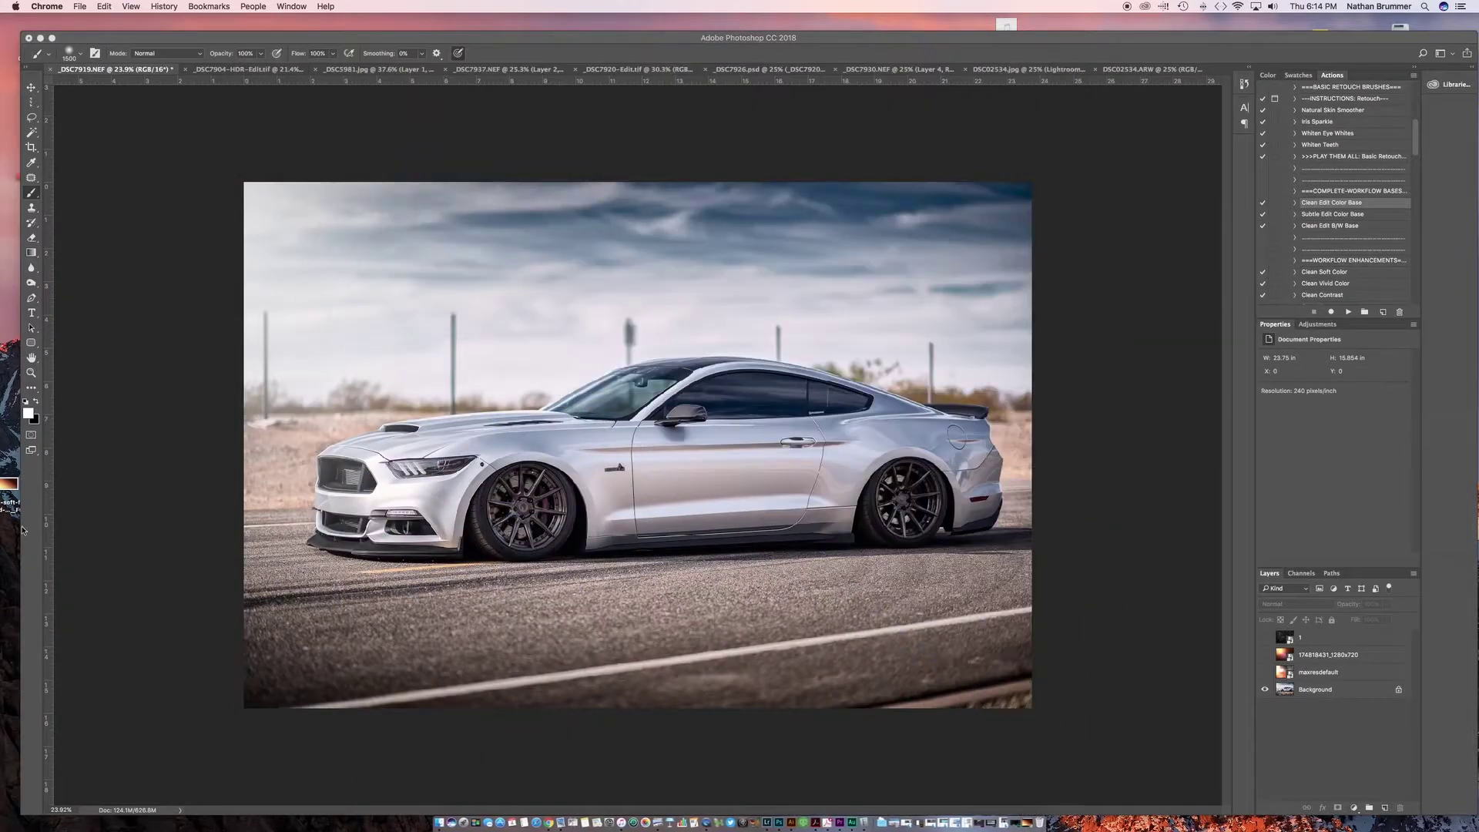
Place the saved elegant soft focus background image into the car photo in Photoshop and flip it vertically
left_click_drag(4, 490, 516, 381)
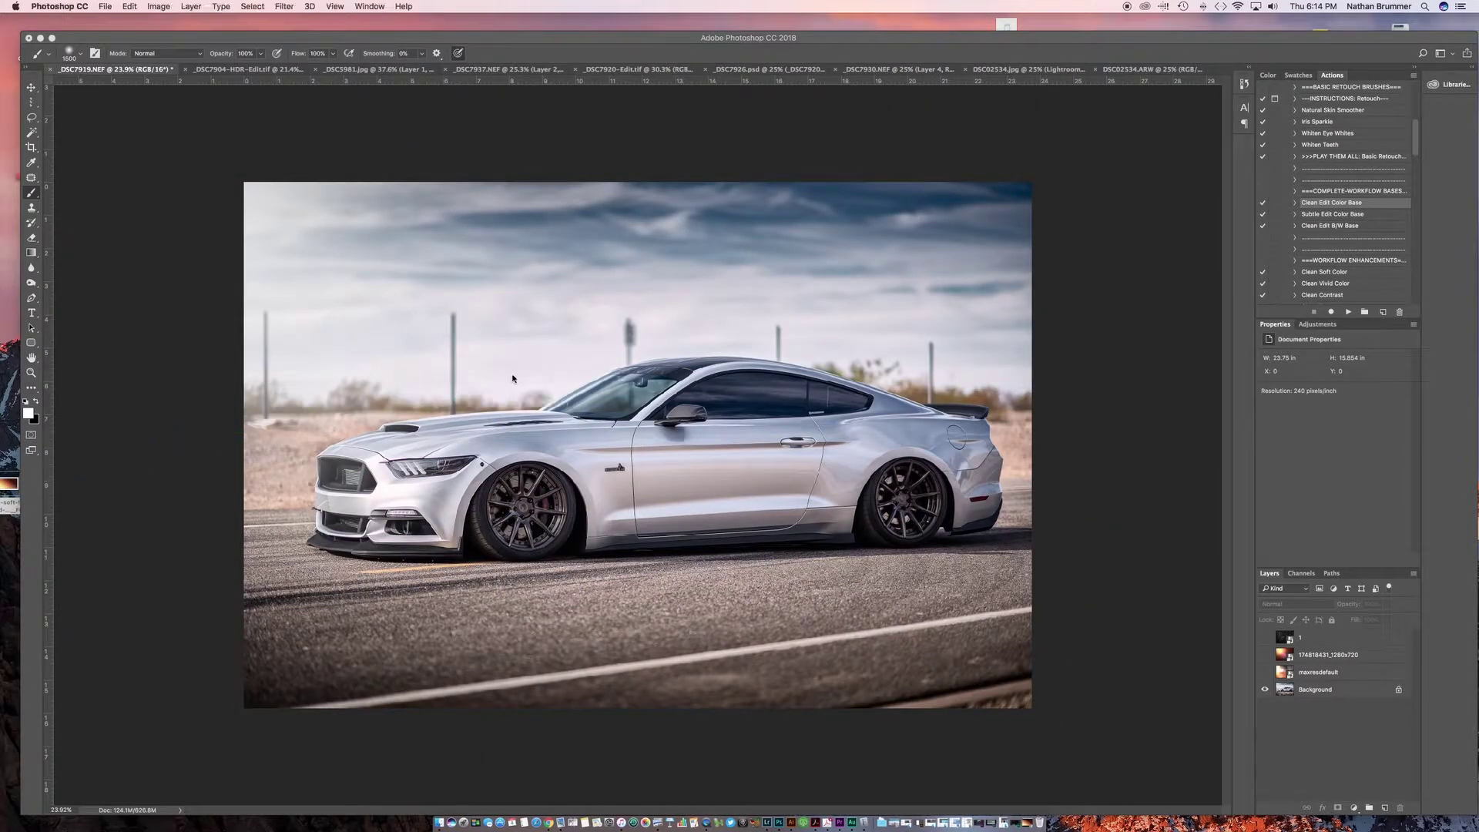
left_click_drag(531, 477, 659, 530)
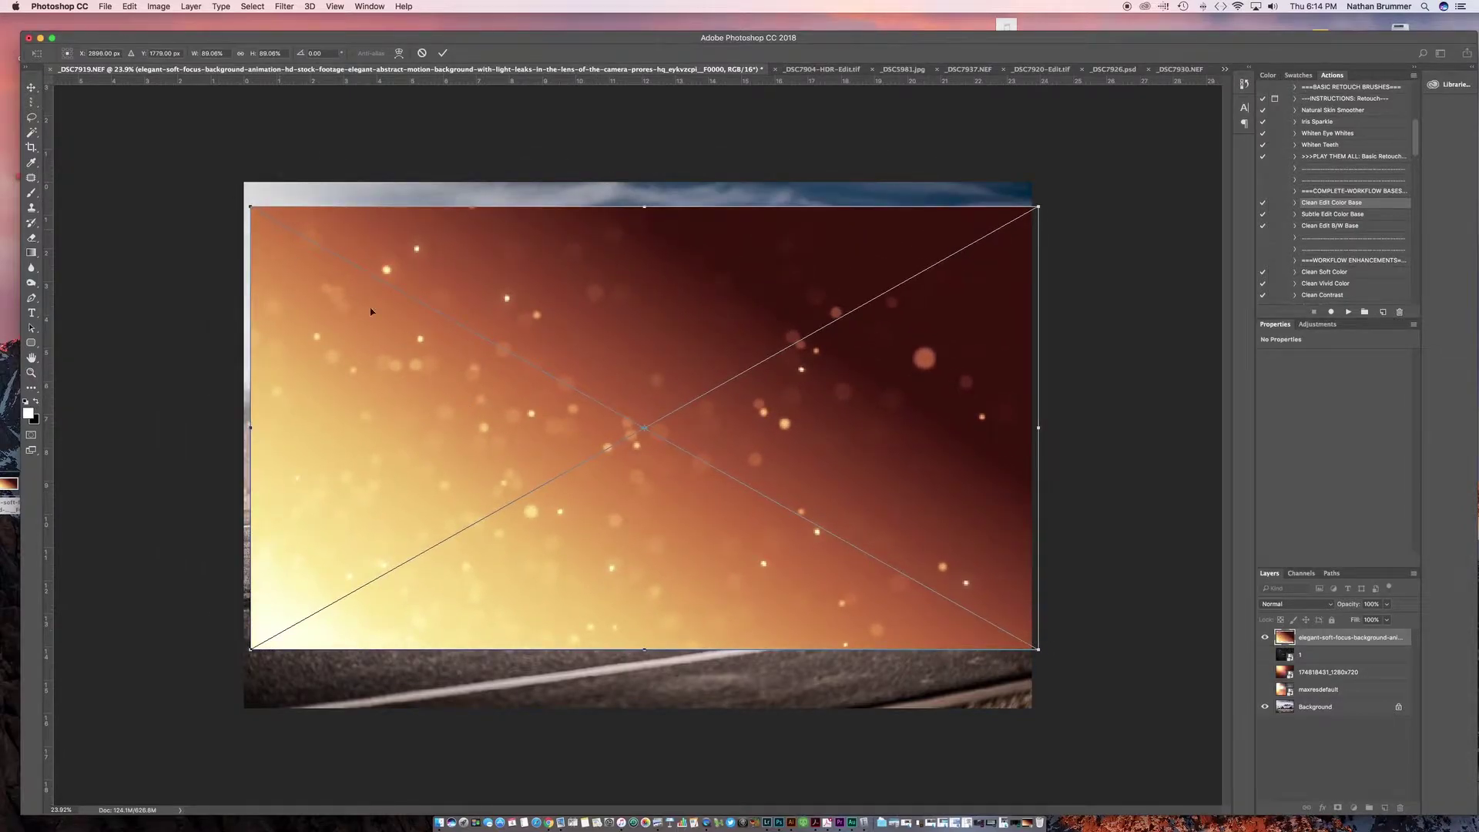
right_click(476, 445)
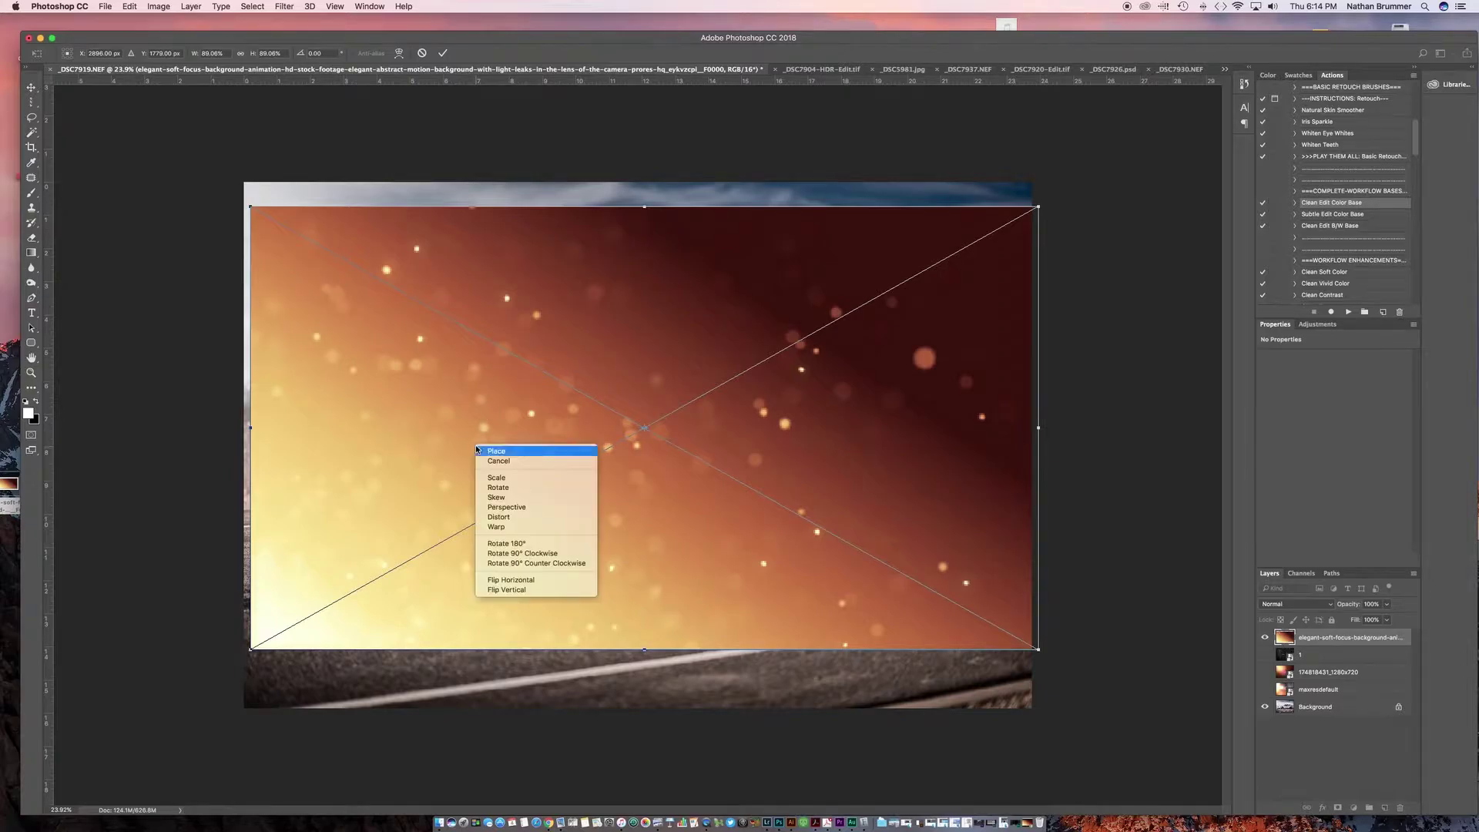
left_click(497, 591)
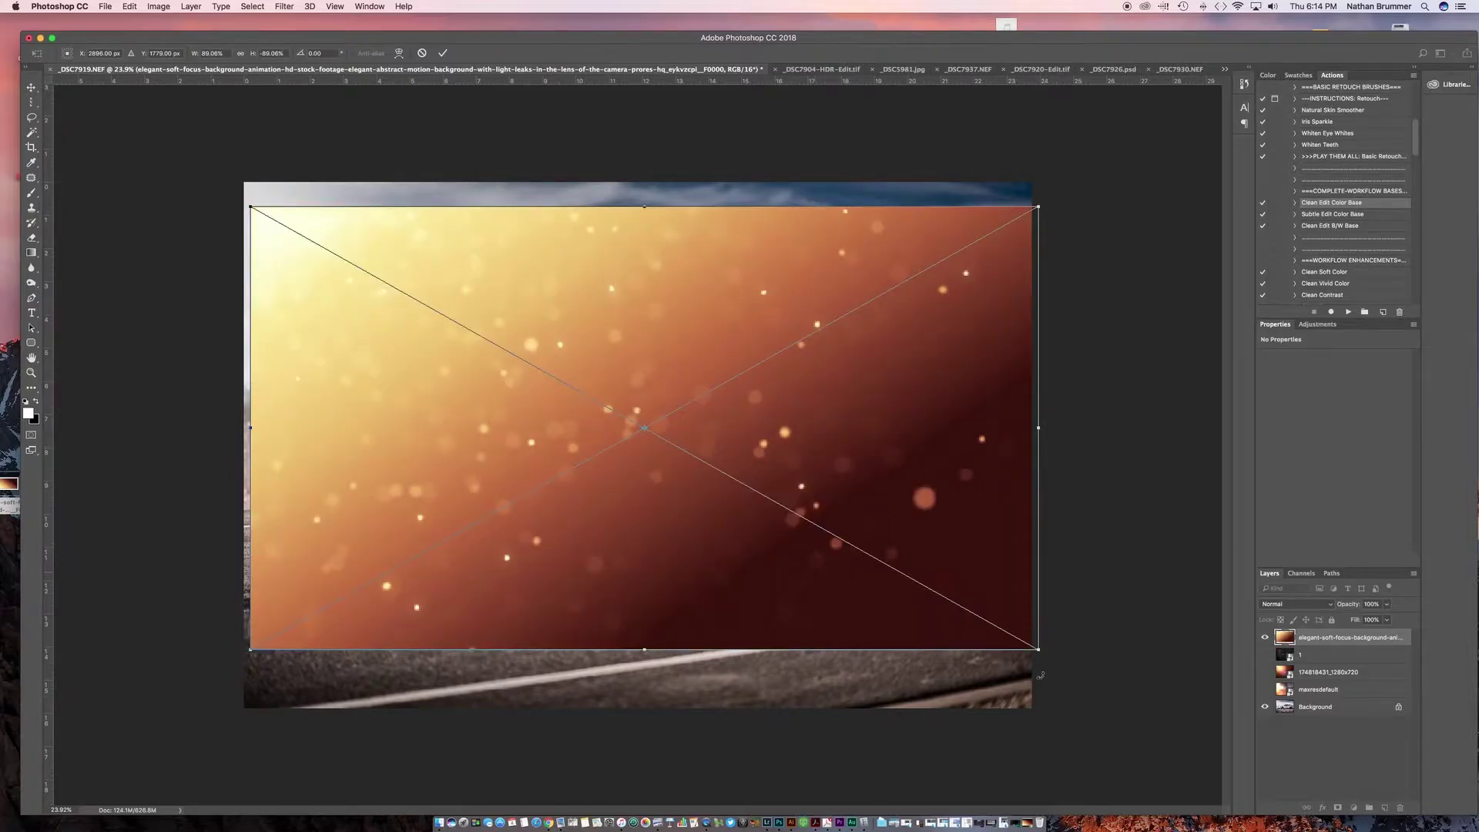
Enlarge the placed light leak image to about 110% so it covers the whole car photo, and commit the placement
left_click_drag(1039, 650, 1131, 703)
left_click_drag(830, 622, 906, 644)
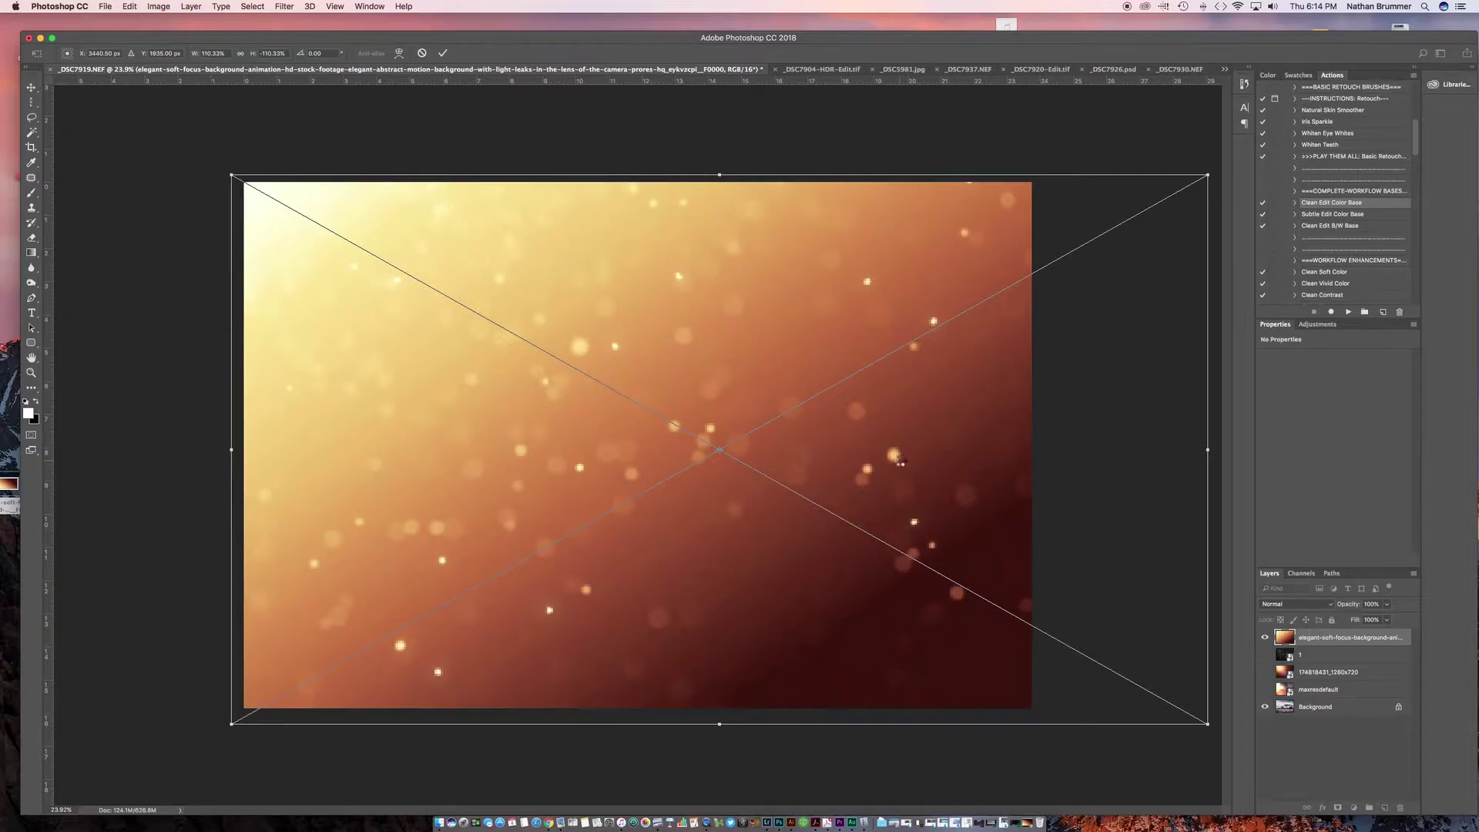
key("Return")
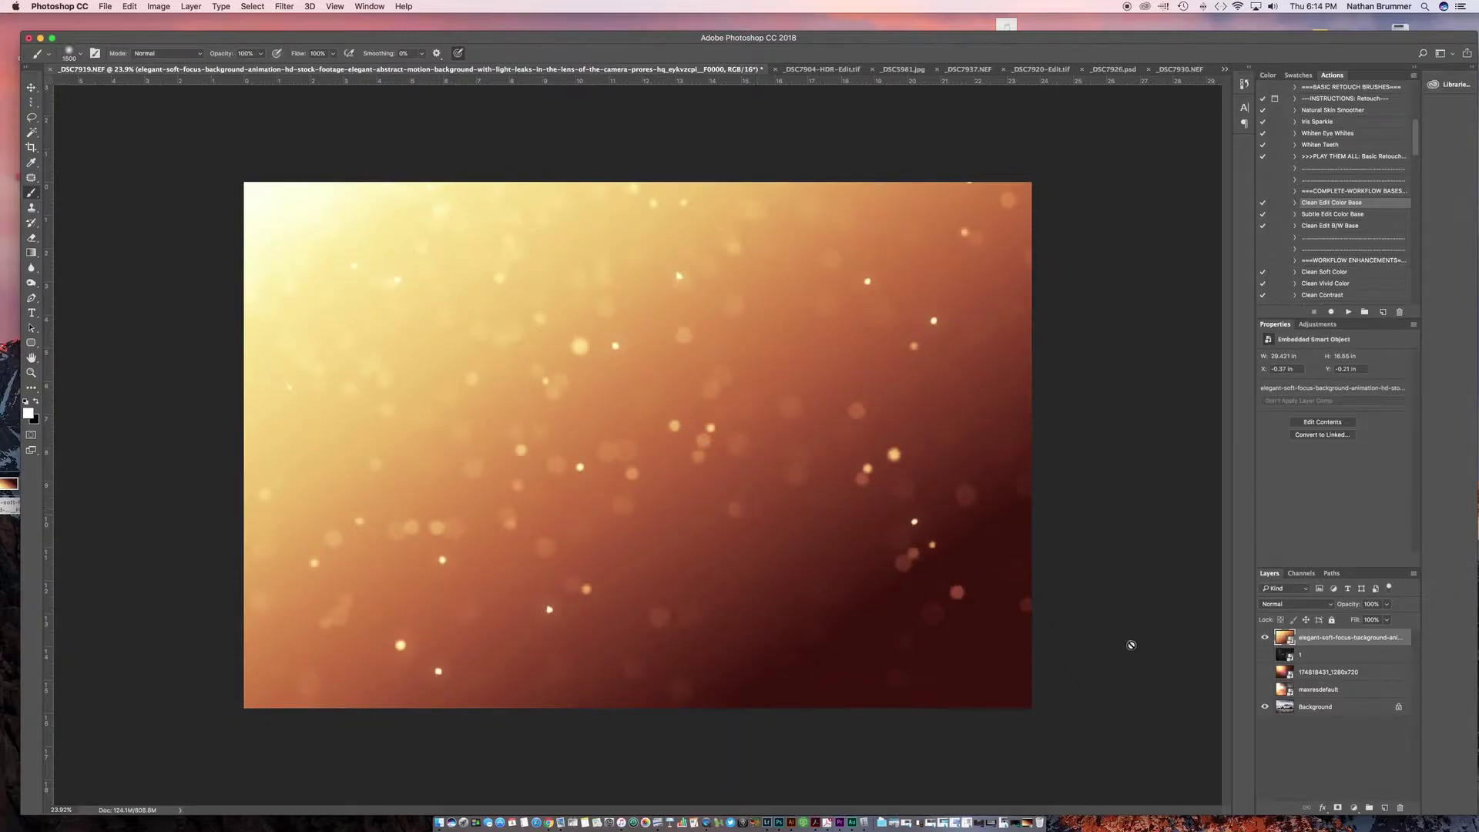
Compare the photo without the light leak and try the Darken, Multiply, Color Burn, Linear Burn, Darker Color and Lighten blend modes on its layer
left_click(1264, 638)
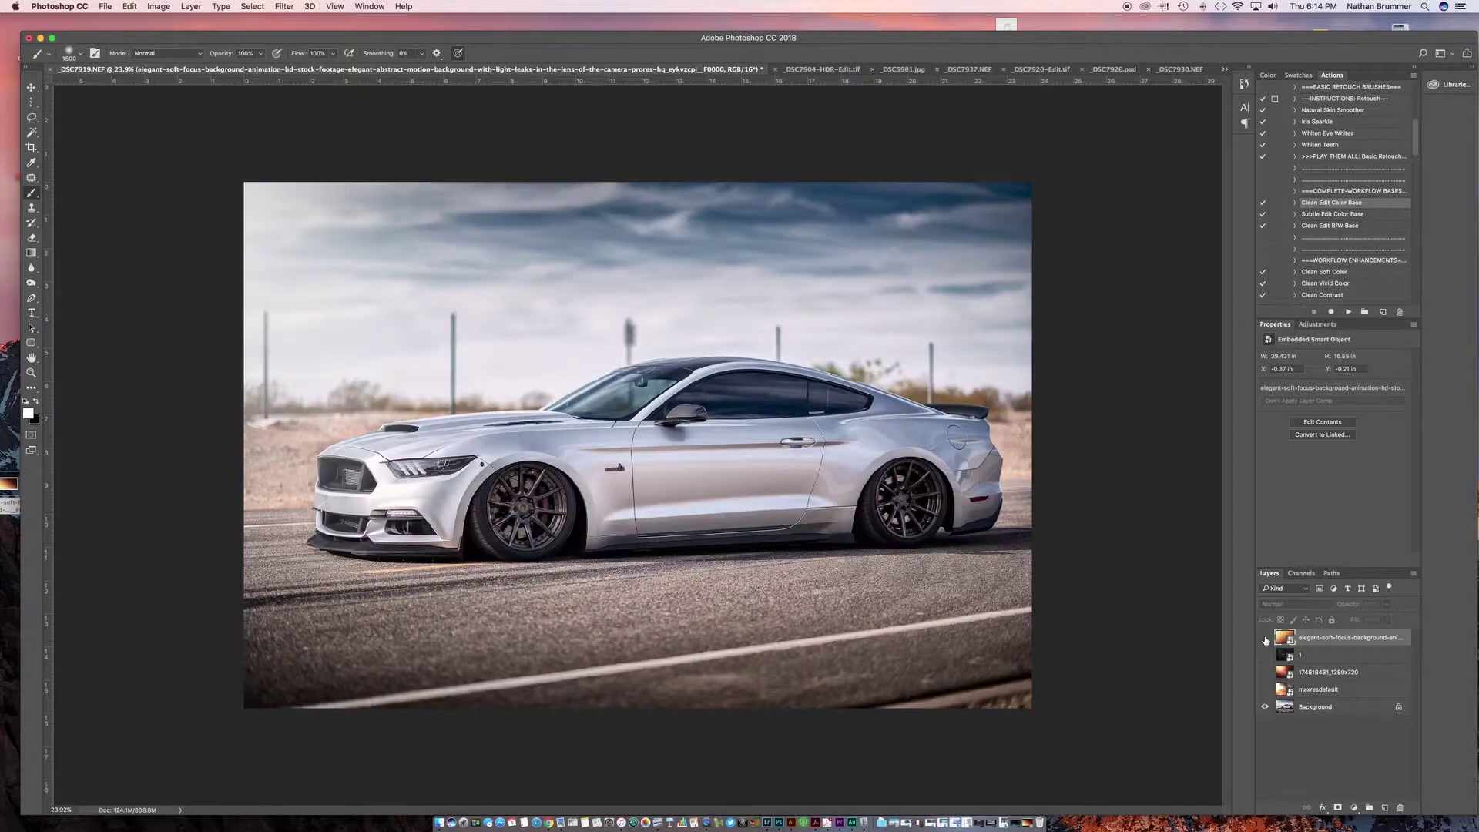
left_click(1264, 637)
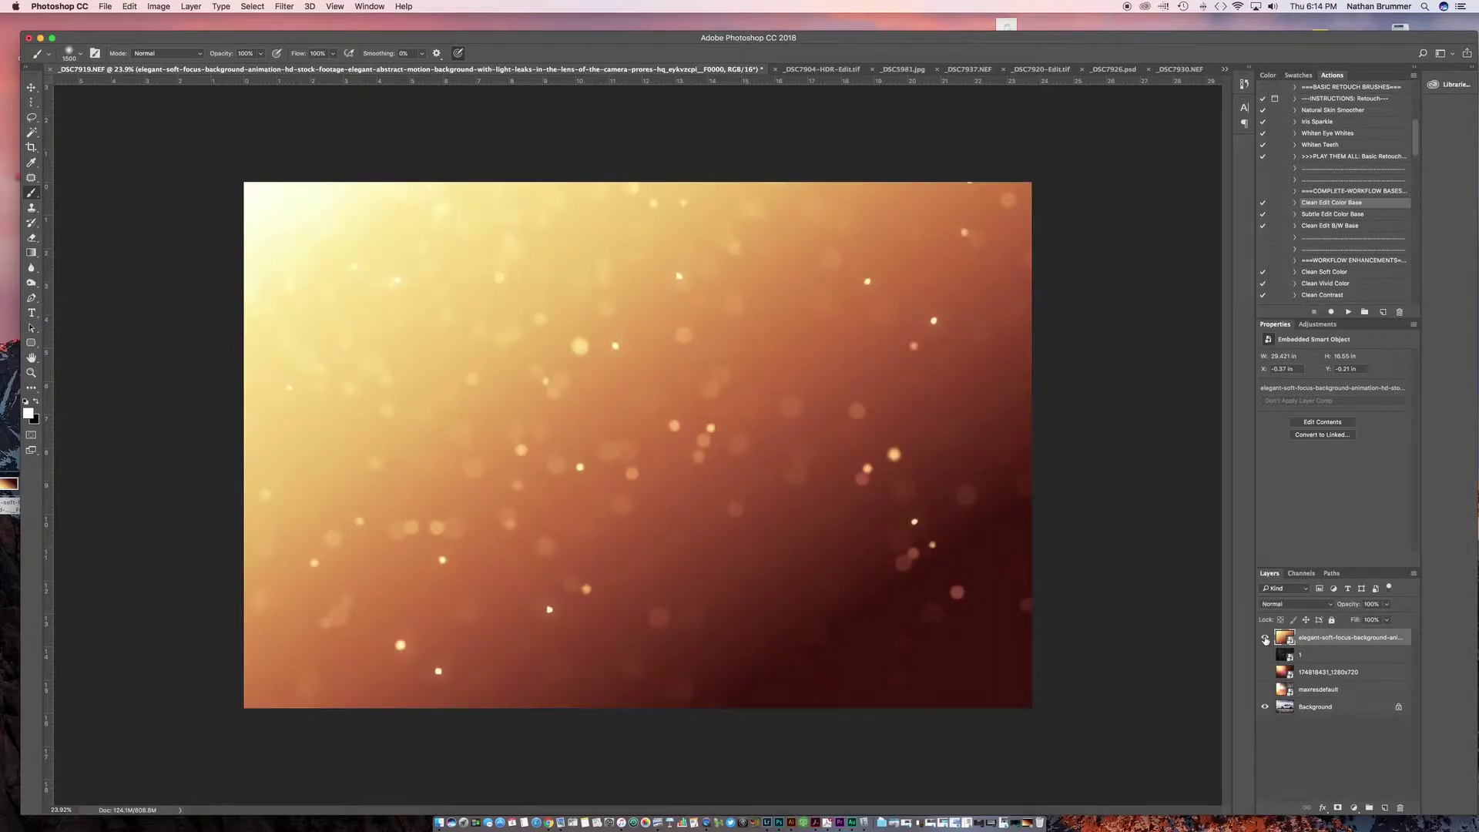
left_click(1292, 609)
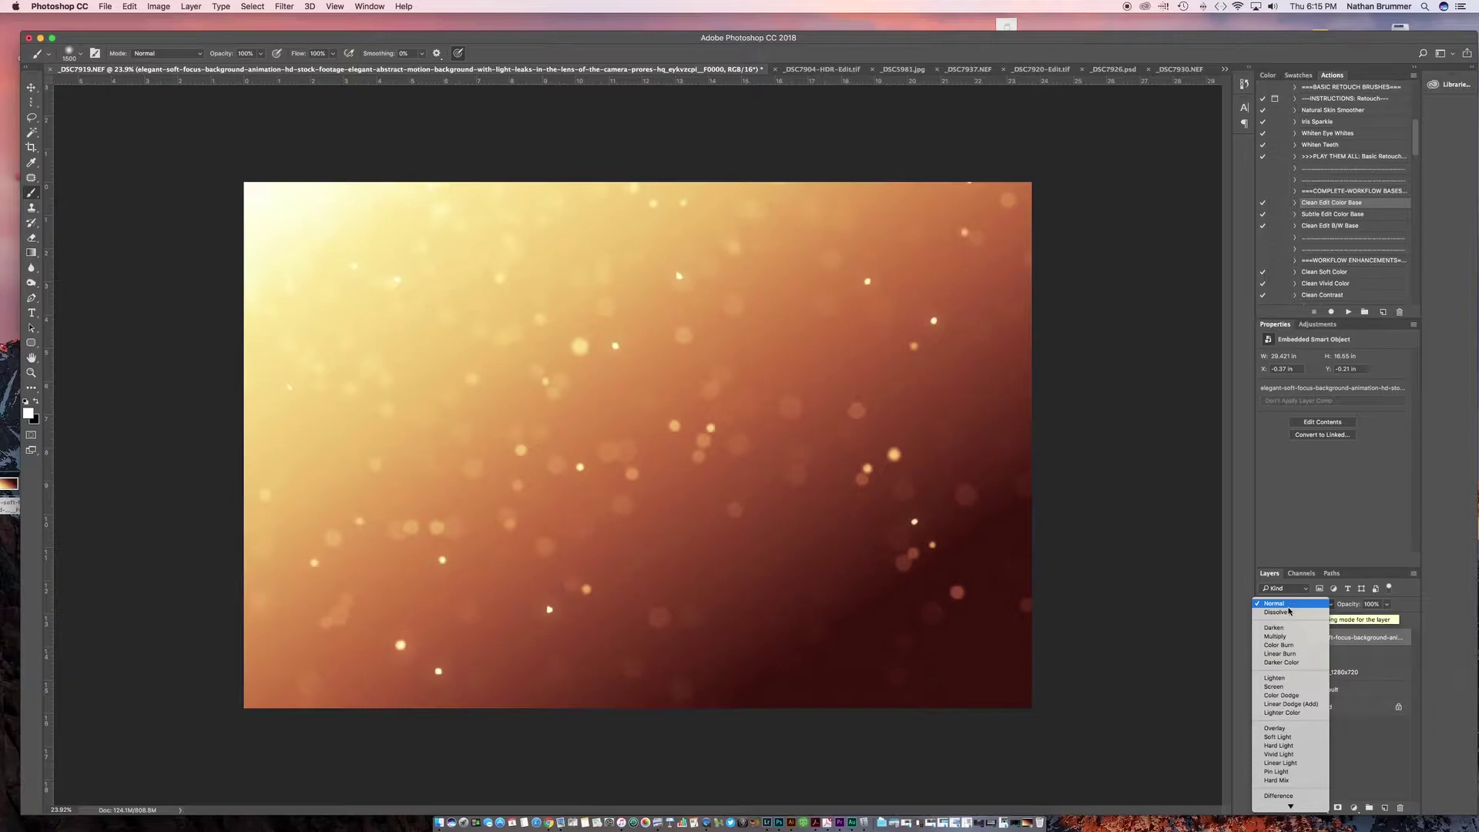
left_click(1275, 628)
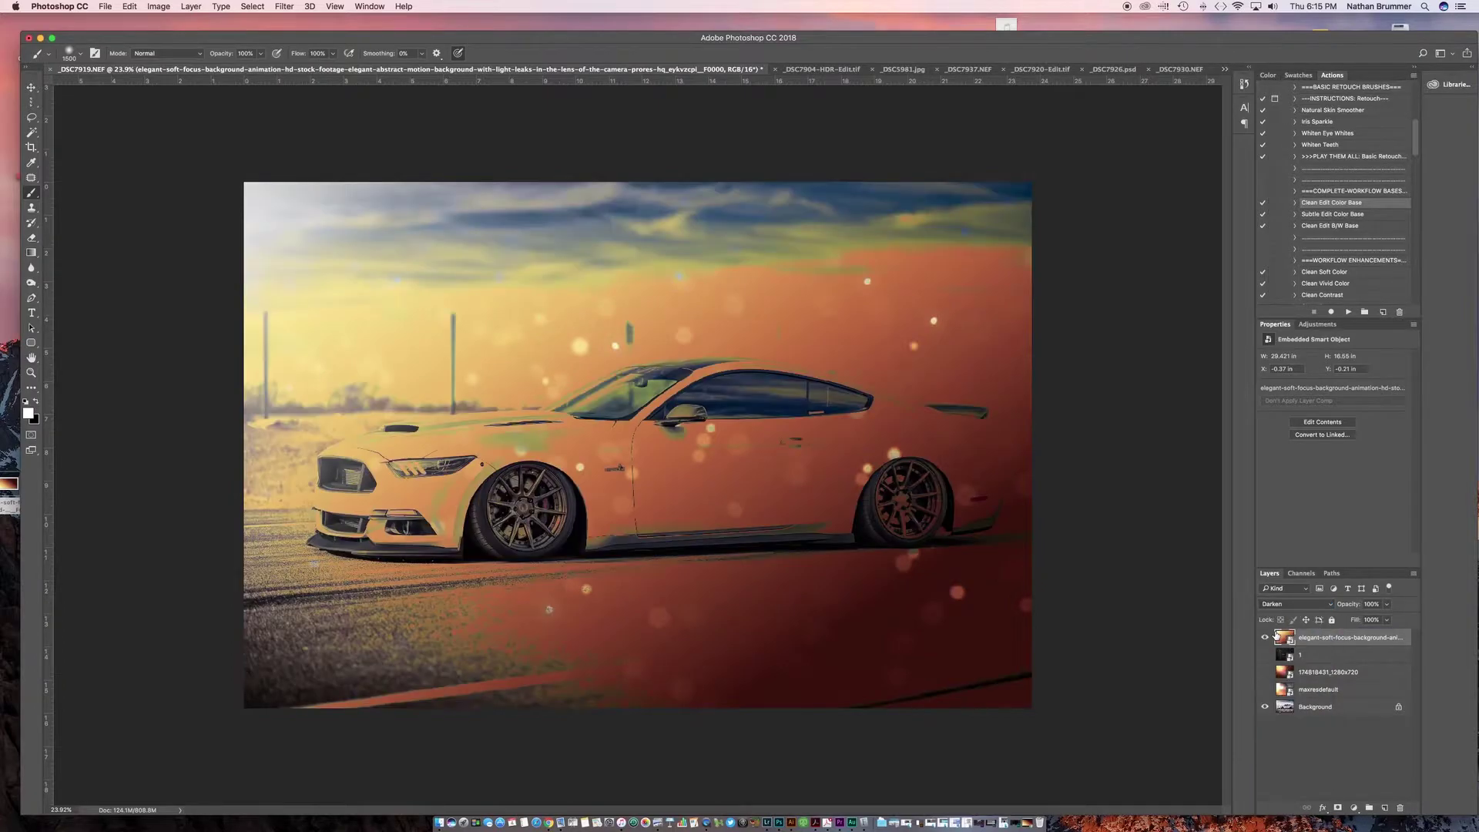
scroll(1293, 608, "down", 1)
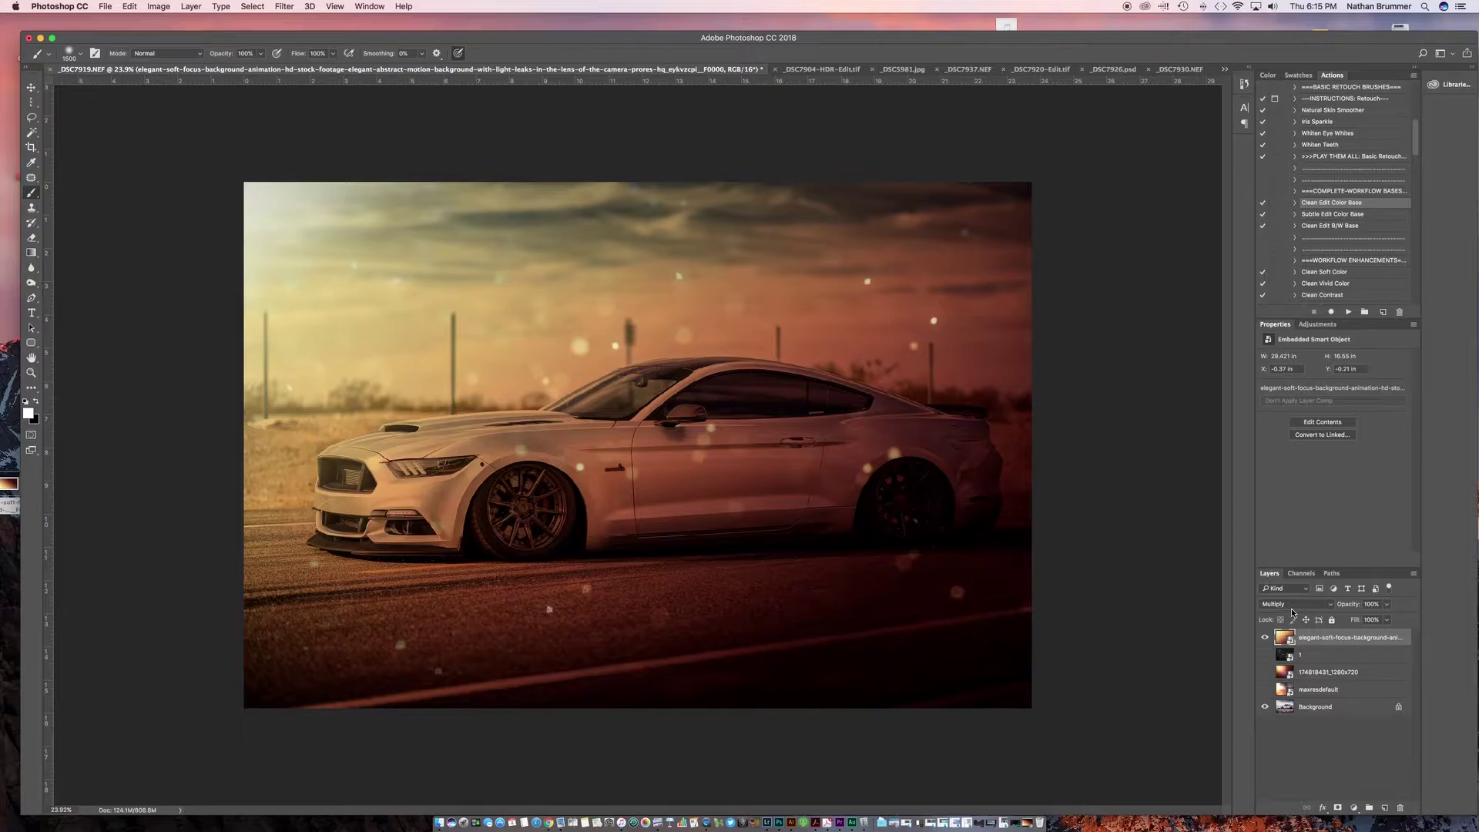
left_click(1291, 608)
left_click(1286, 615)
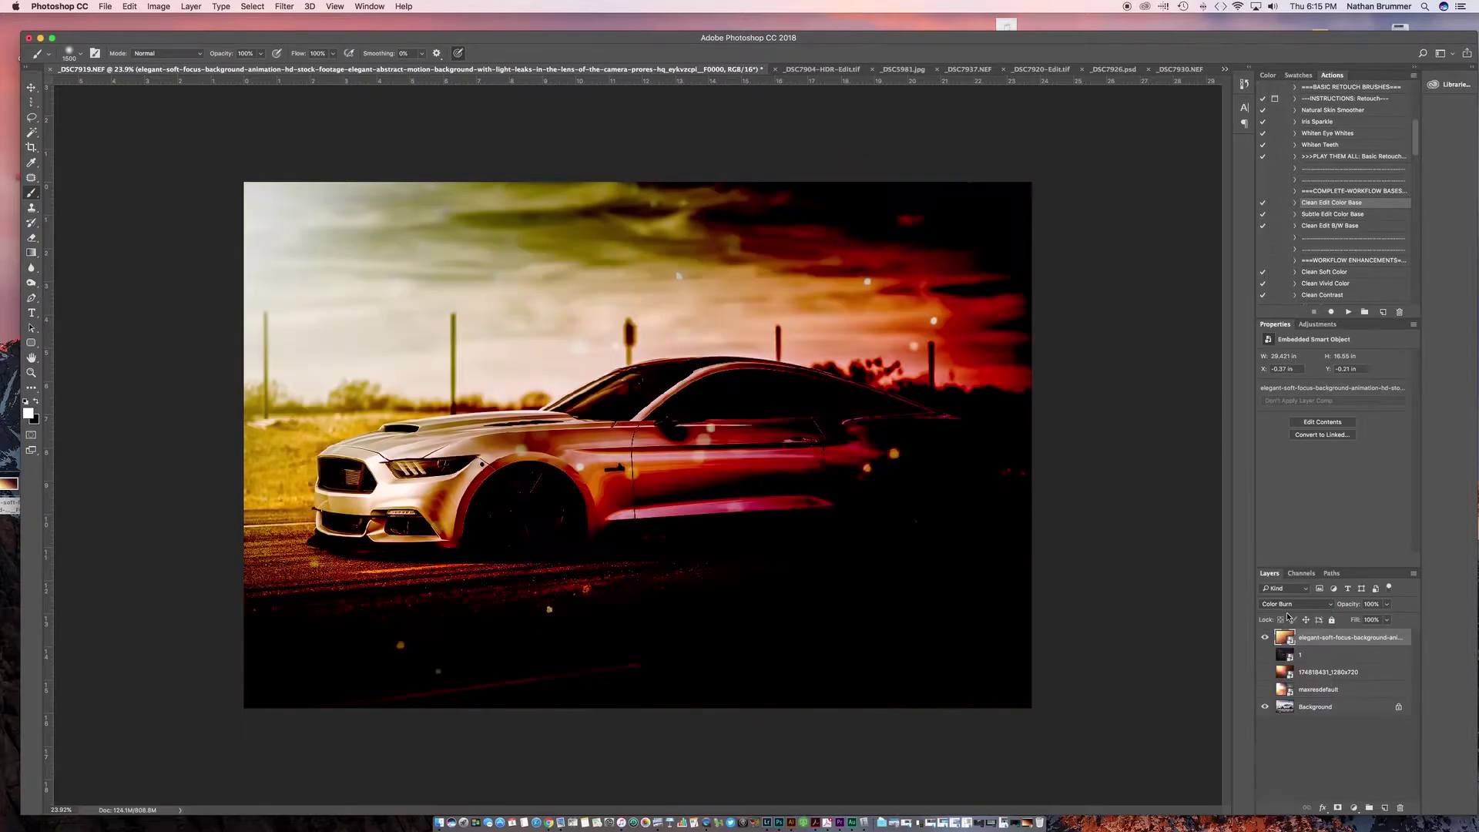
left_click(1291, 606)
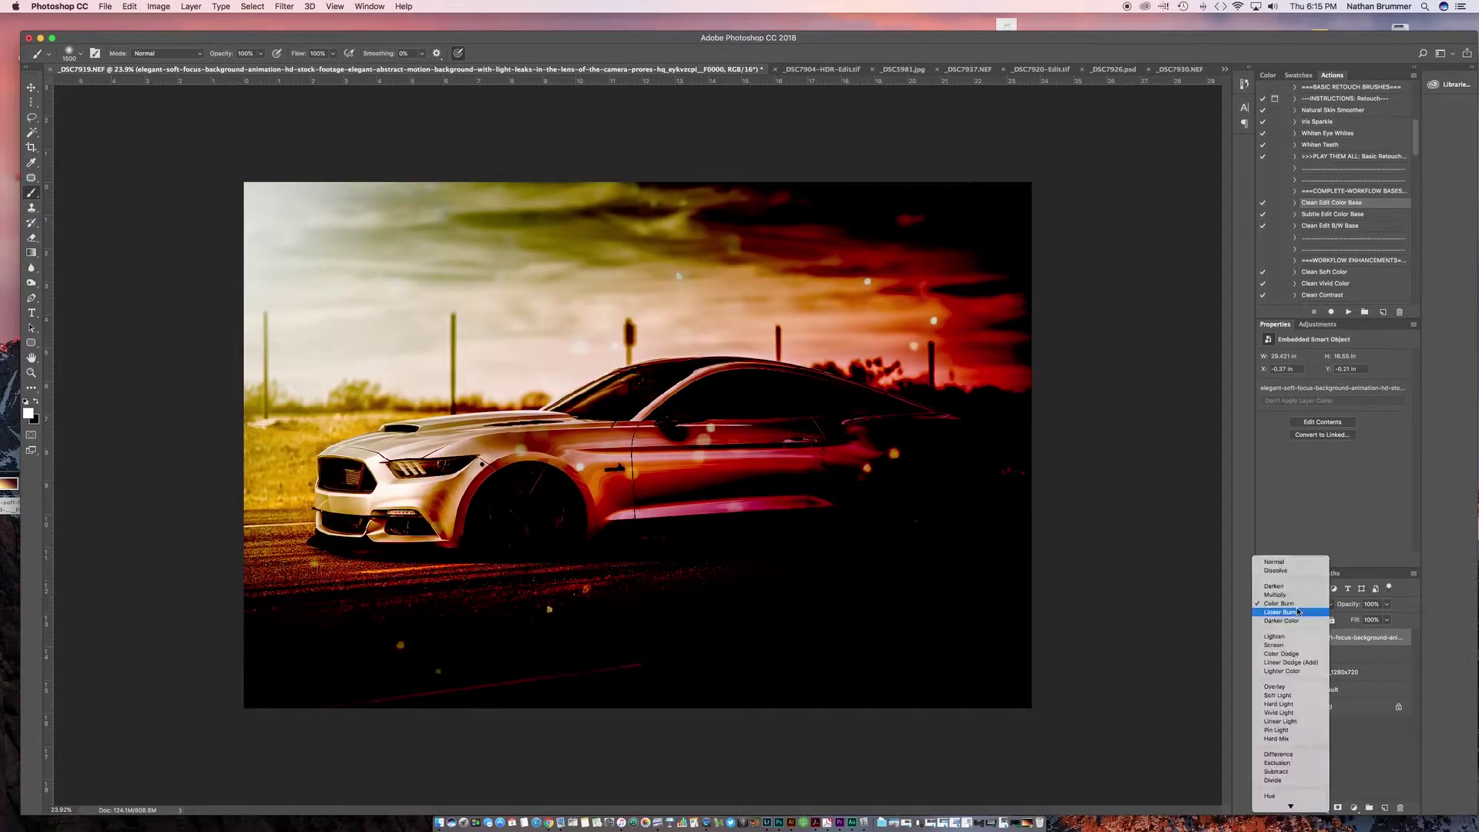
left_click(1294, 613)
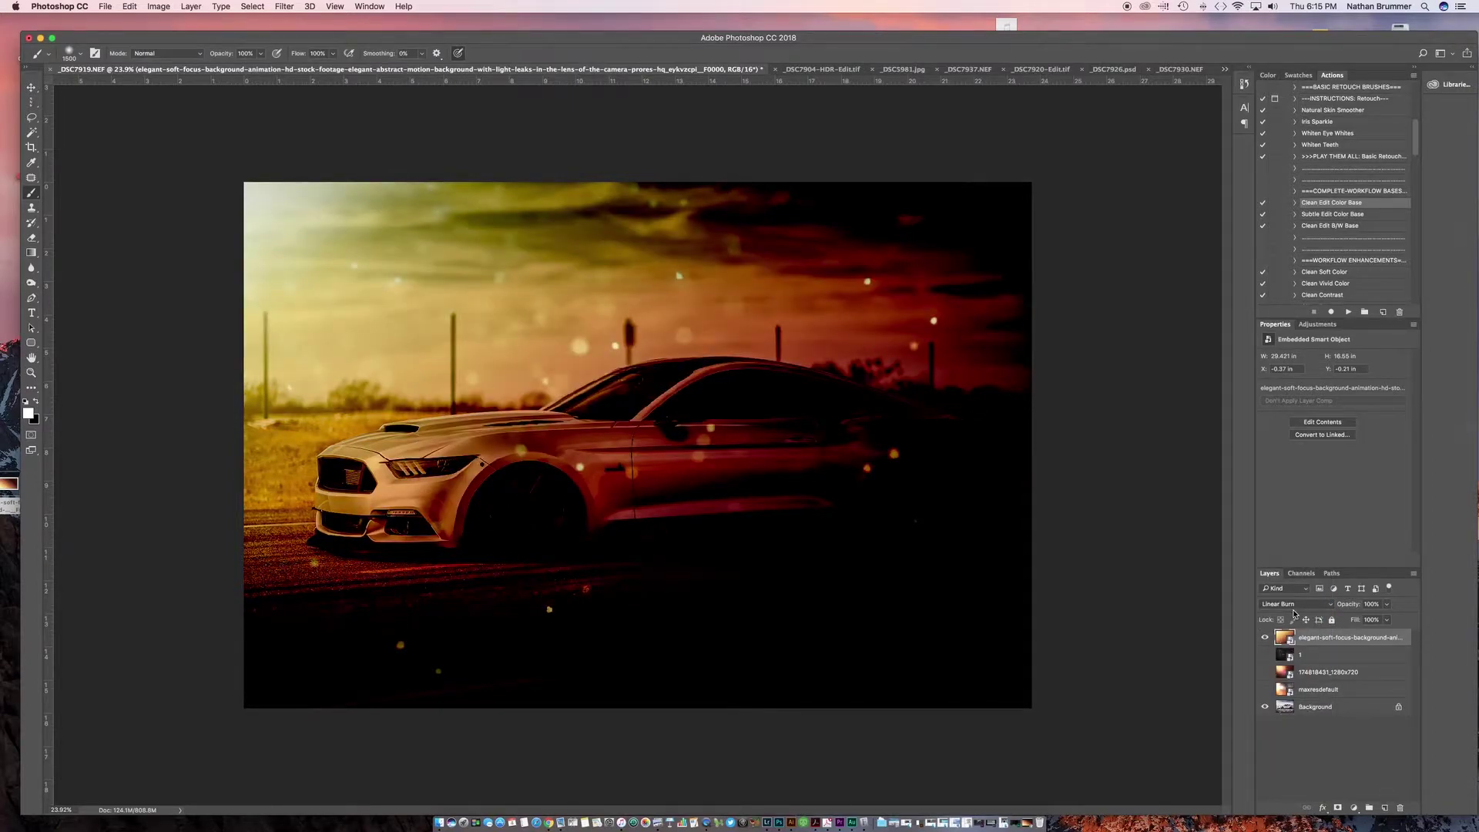
left_click(1300, 610)
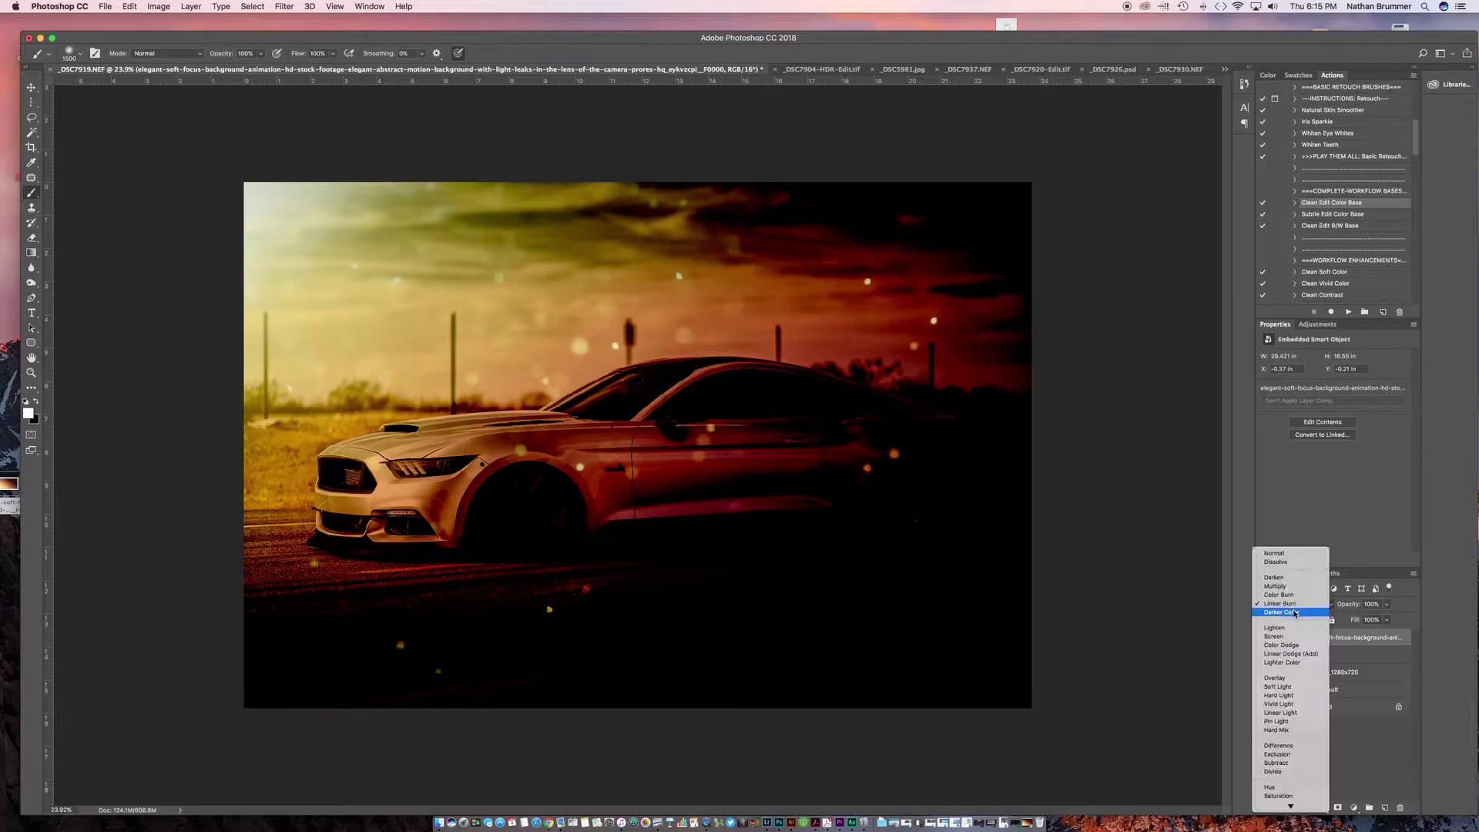
left_click(1294, 614)
left_click(1295, 606)
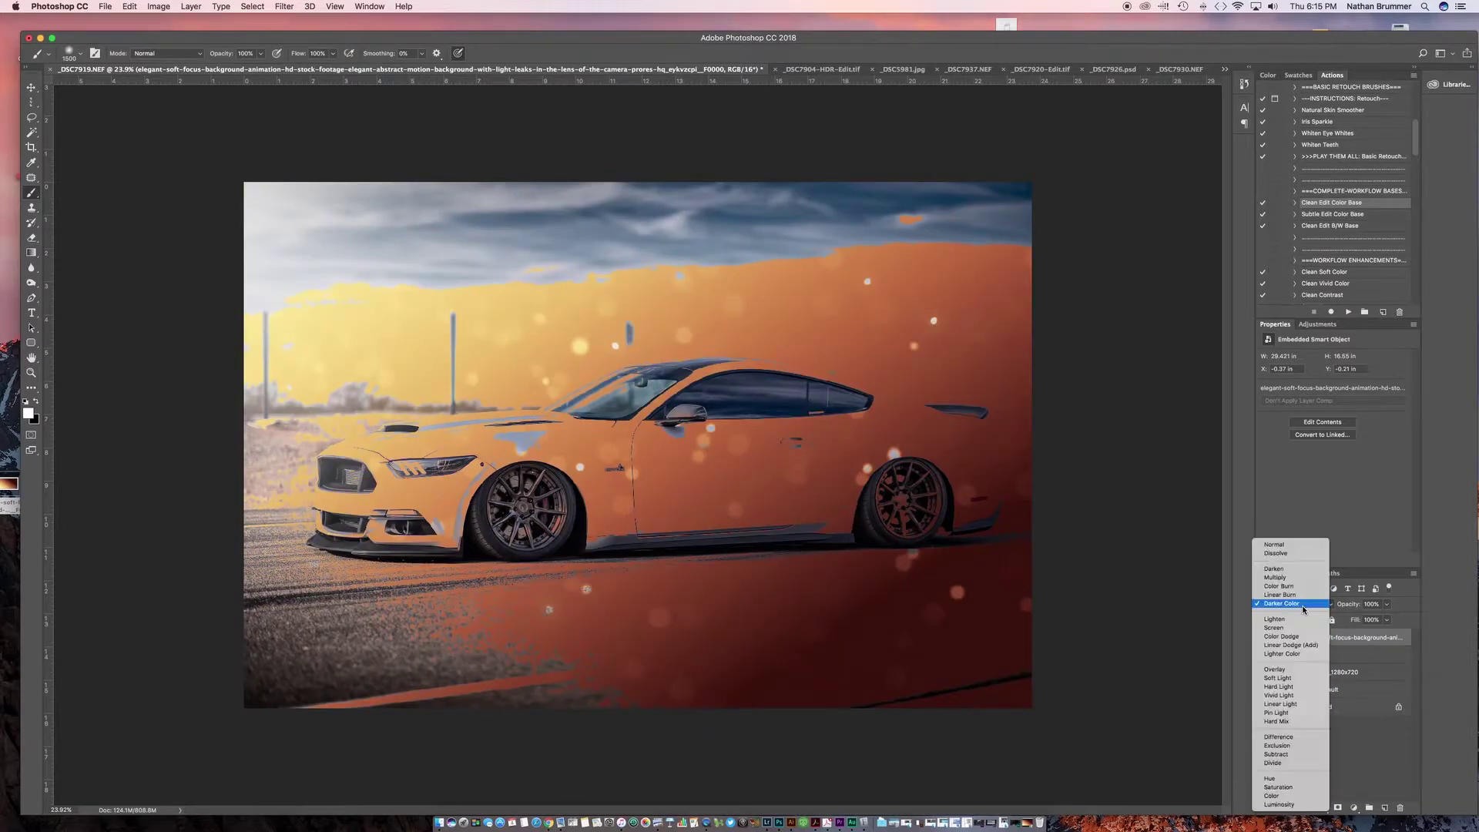
left_click(1289, 619)
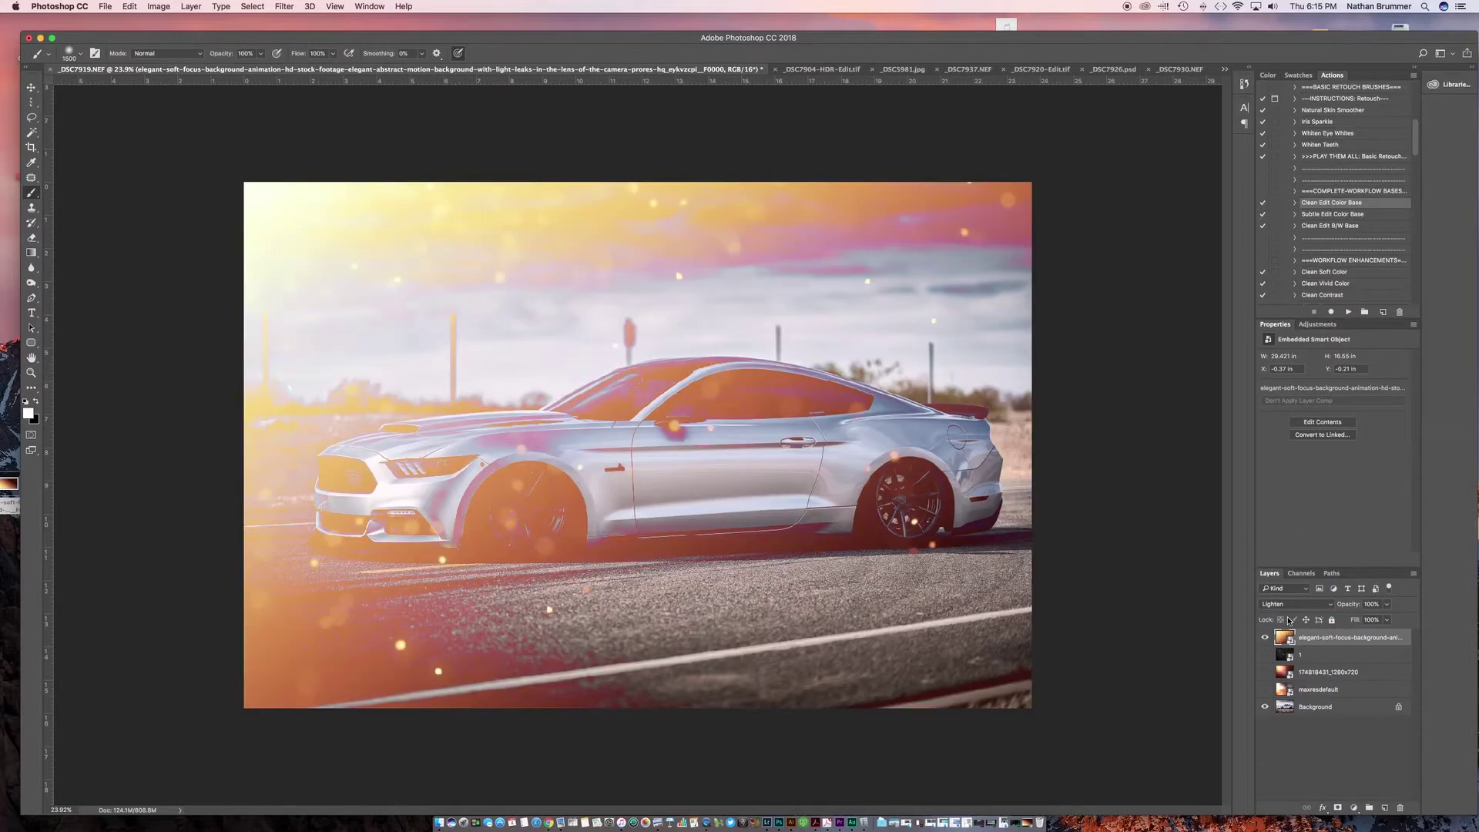
Set the light leak layer's blend mode to Screen and its opacity to 49%
left_click(1299, 608)
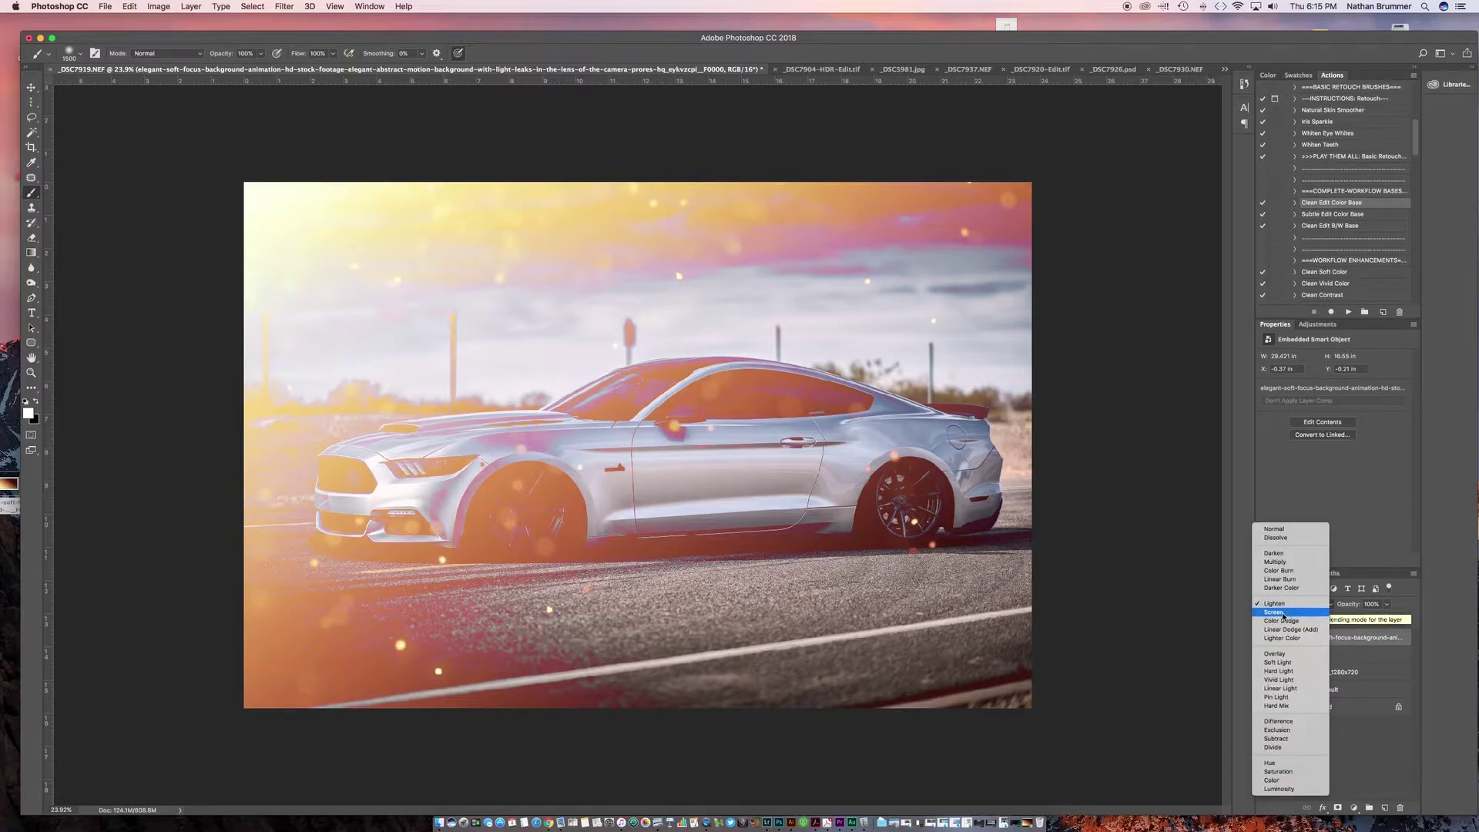
left_click(1284, 614)
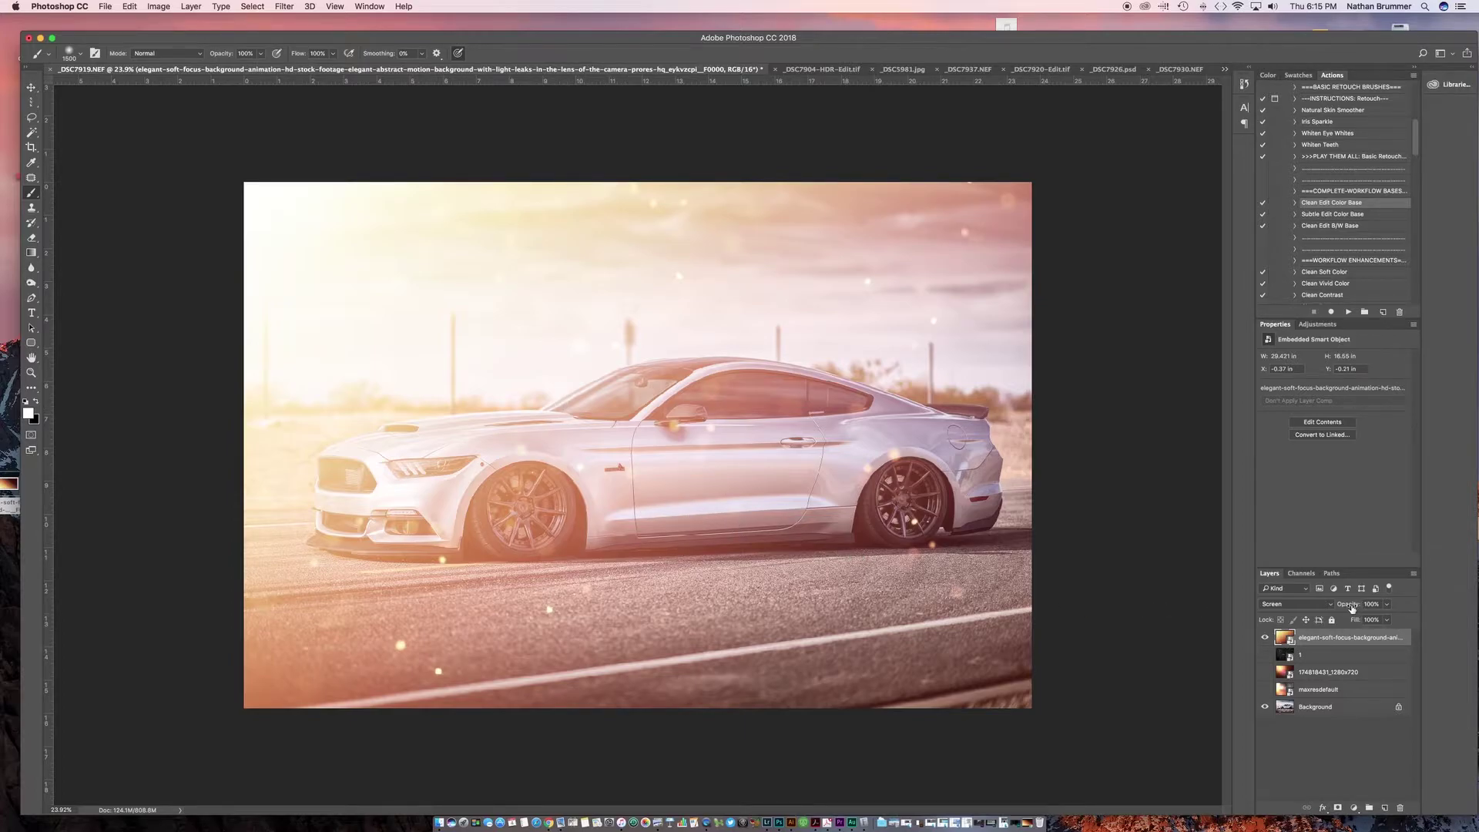
left_click_drag(1349, 609, 1320, 610)
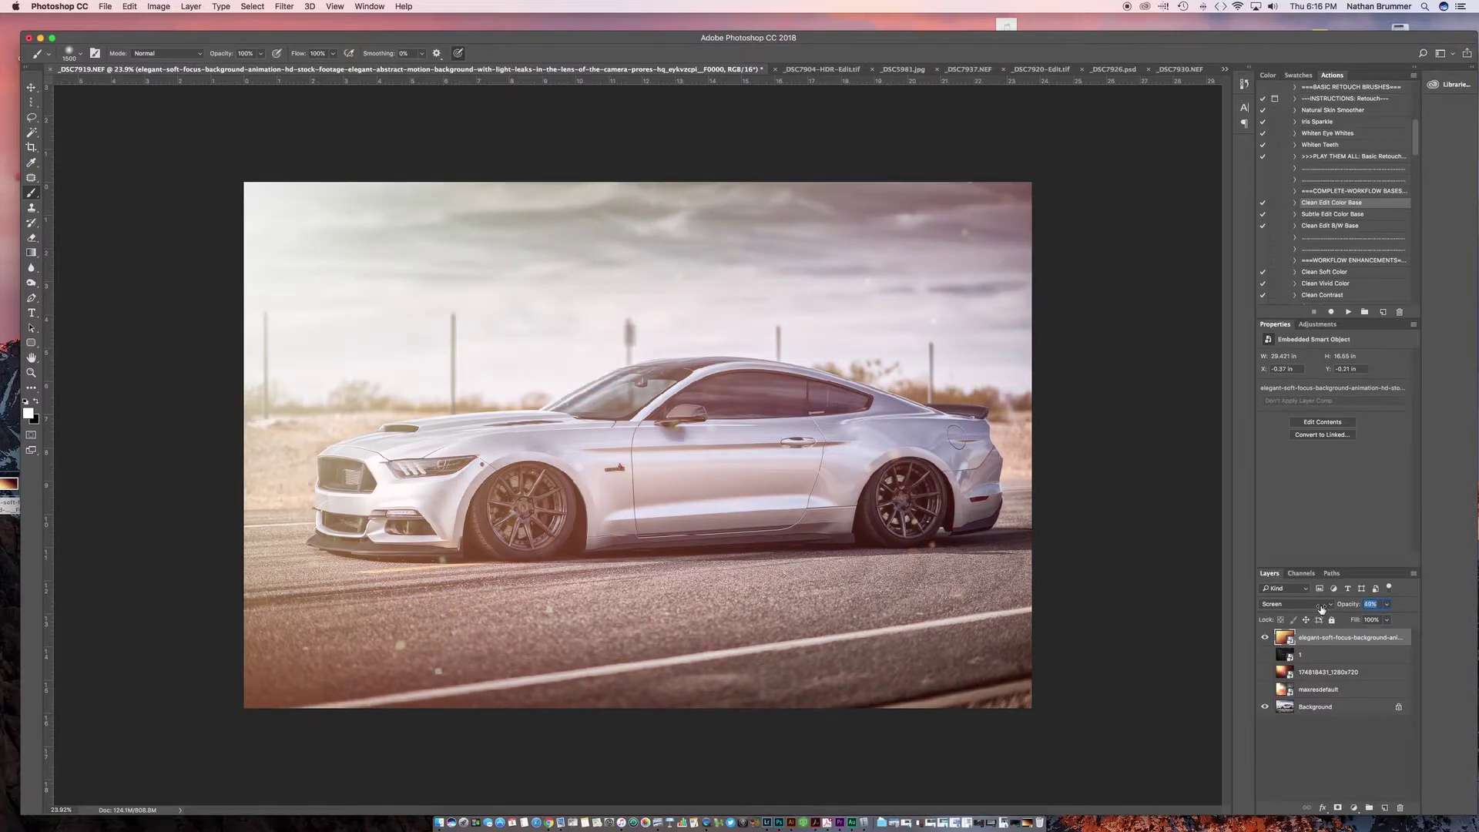
left_click_drag(1322, 608, 1321, 609)
Mask the light leak off the sky's upper-right corner, the car's lower body and the road with a black brush, and hide the layer
left_click(1338, 809)
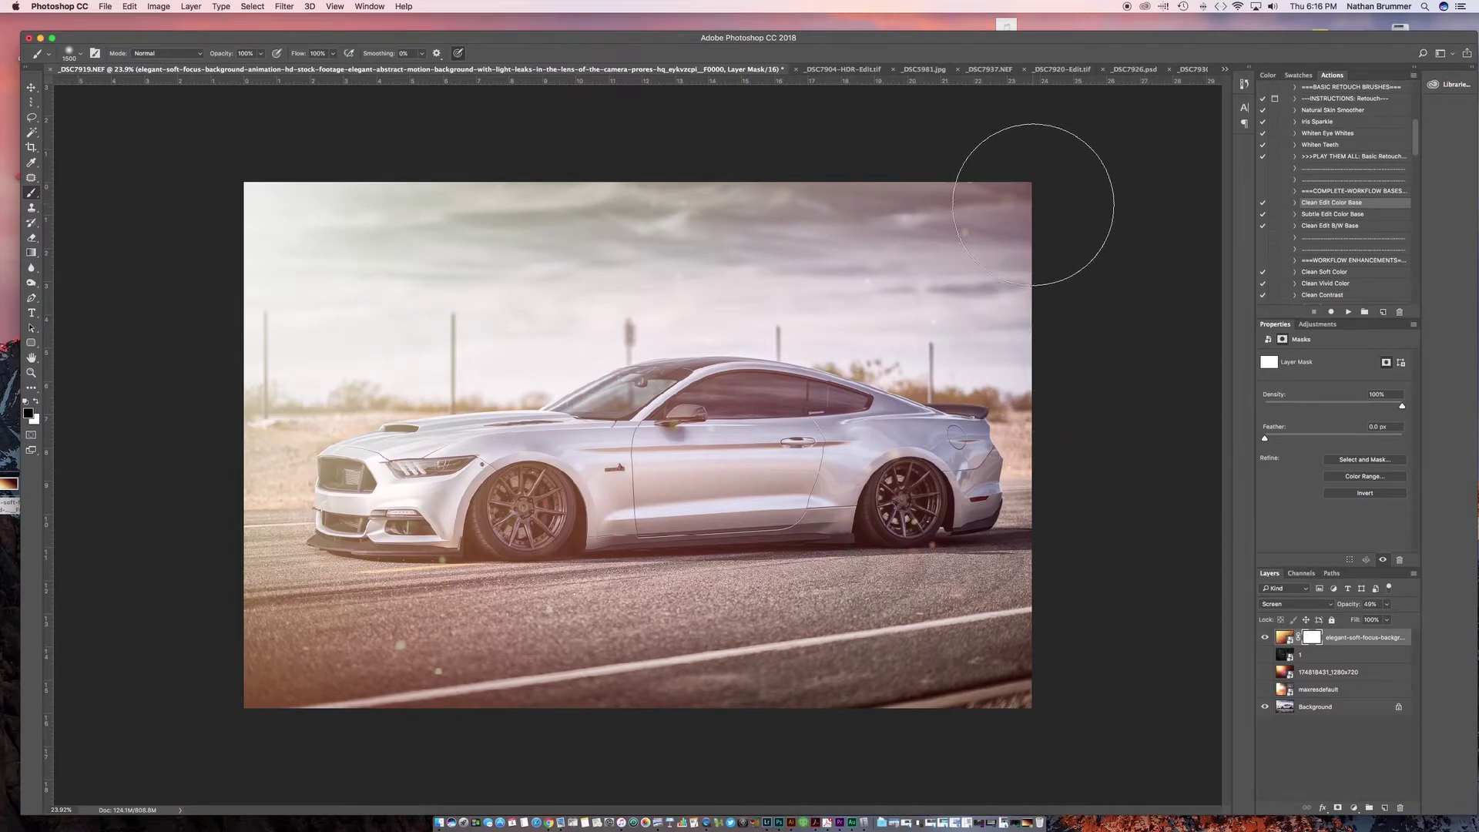
mouse_move(1040, 210)
left_mouse_down()
mouse_move(973, 491)
mouse_move(913, 582)
mouse_move(976, 533)
mouse_move(968, 465)
mouse_move(801, 507)
mouse_move(633, 500)
mouse_move(518, 548)
mouse_move(475, 594)
mouse_move(715, 608)
mouse_move(1049, 699)
mouse_move(869, 750)
mouse_move(227, 707)
mouse_move(1098, 737)
mouse_move(490, 689)
mouse_move(549, 694)
mouse_move(584, 676)
left_mouse_up()
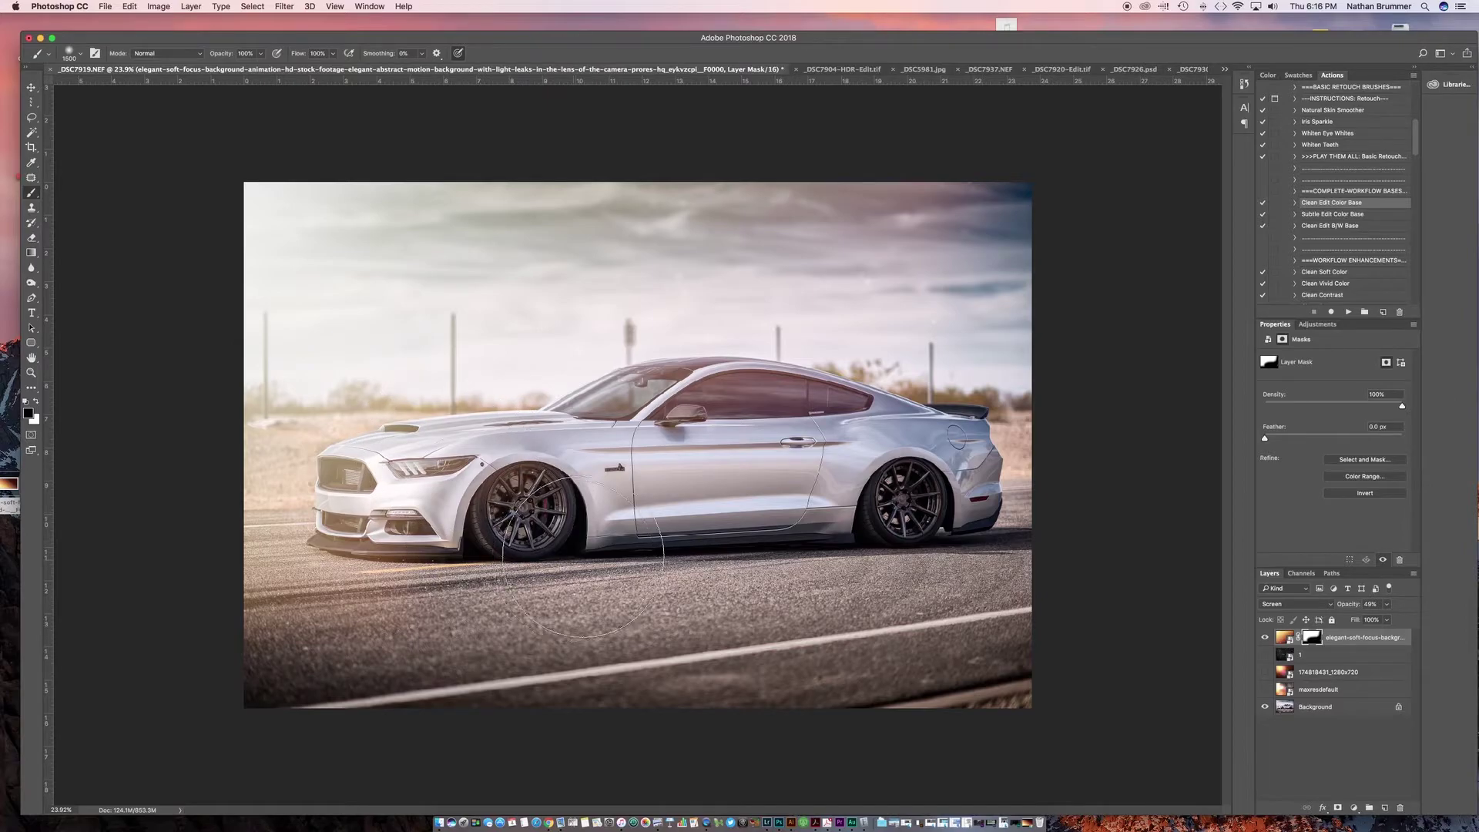
left_click(1265, 637)
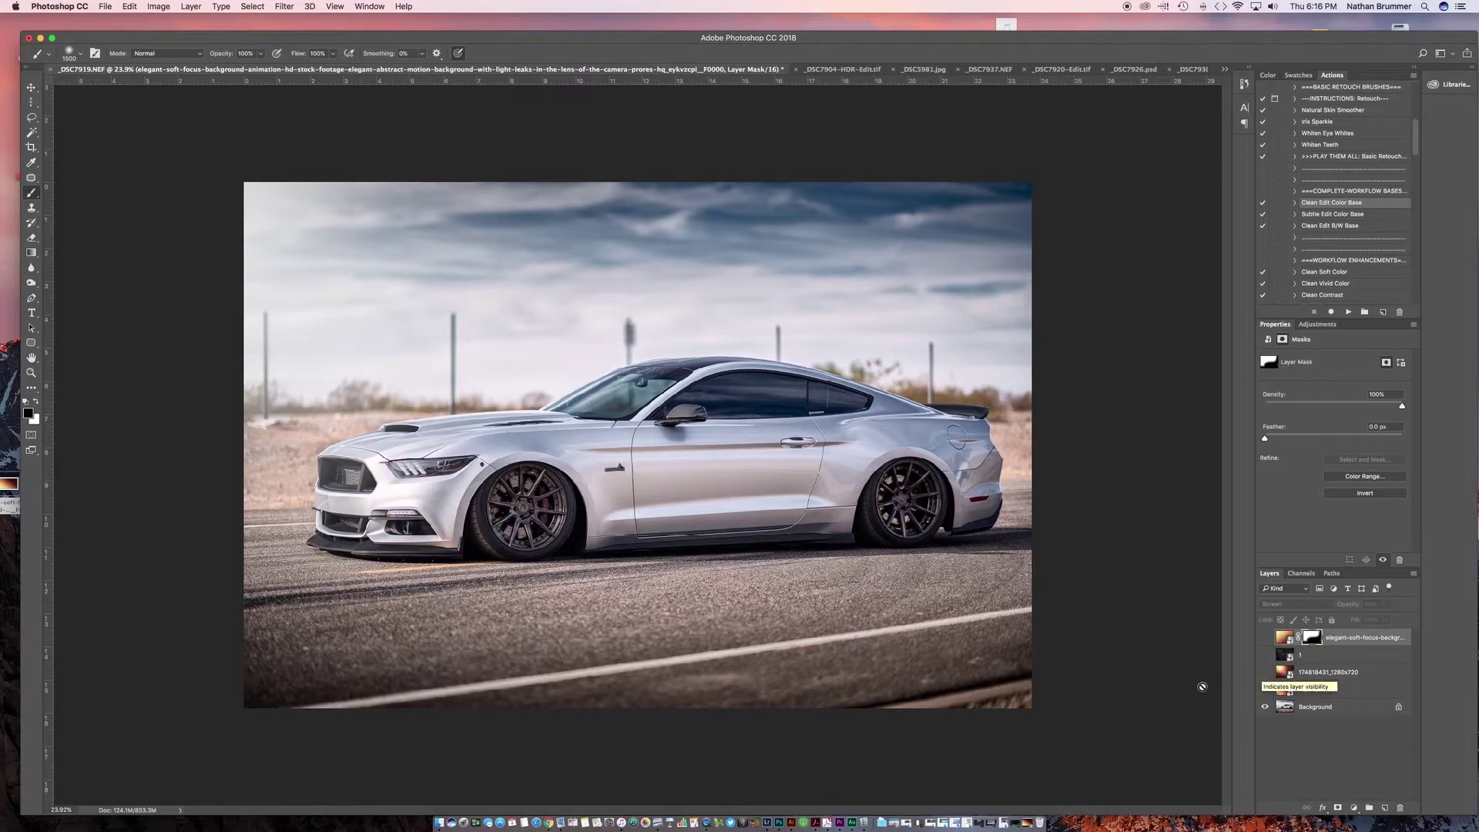
Switch to Chrome and look through the light leaks image results for other overlay options
left_click(1027, 817)
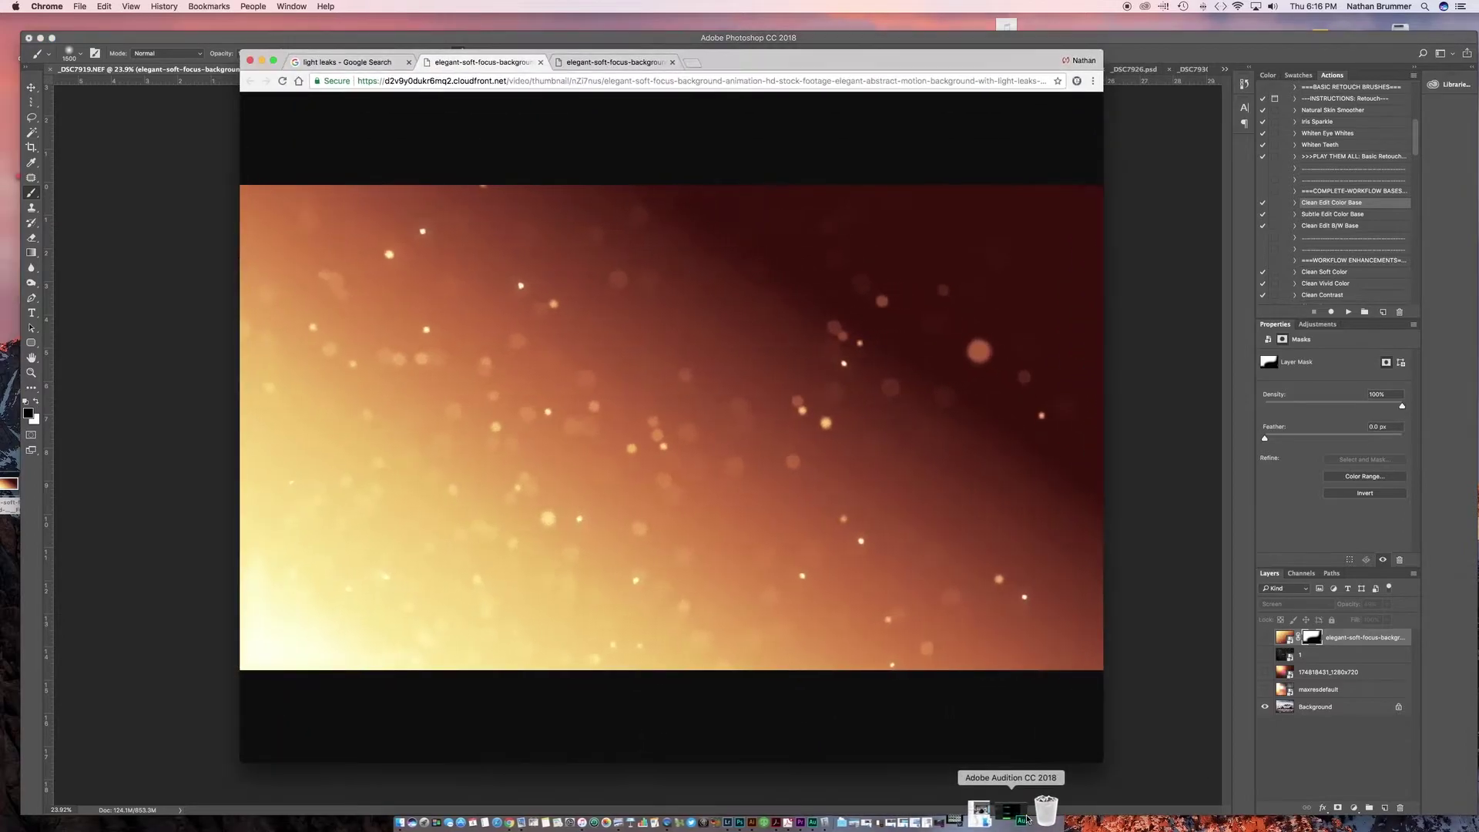
left_click(347, 62)
scroll(637, 506, "down", 10)
scroll(636, 506, "down", 15)
scroll(636, 506, "up", 20)
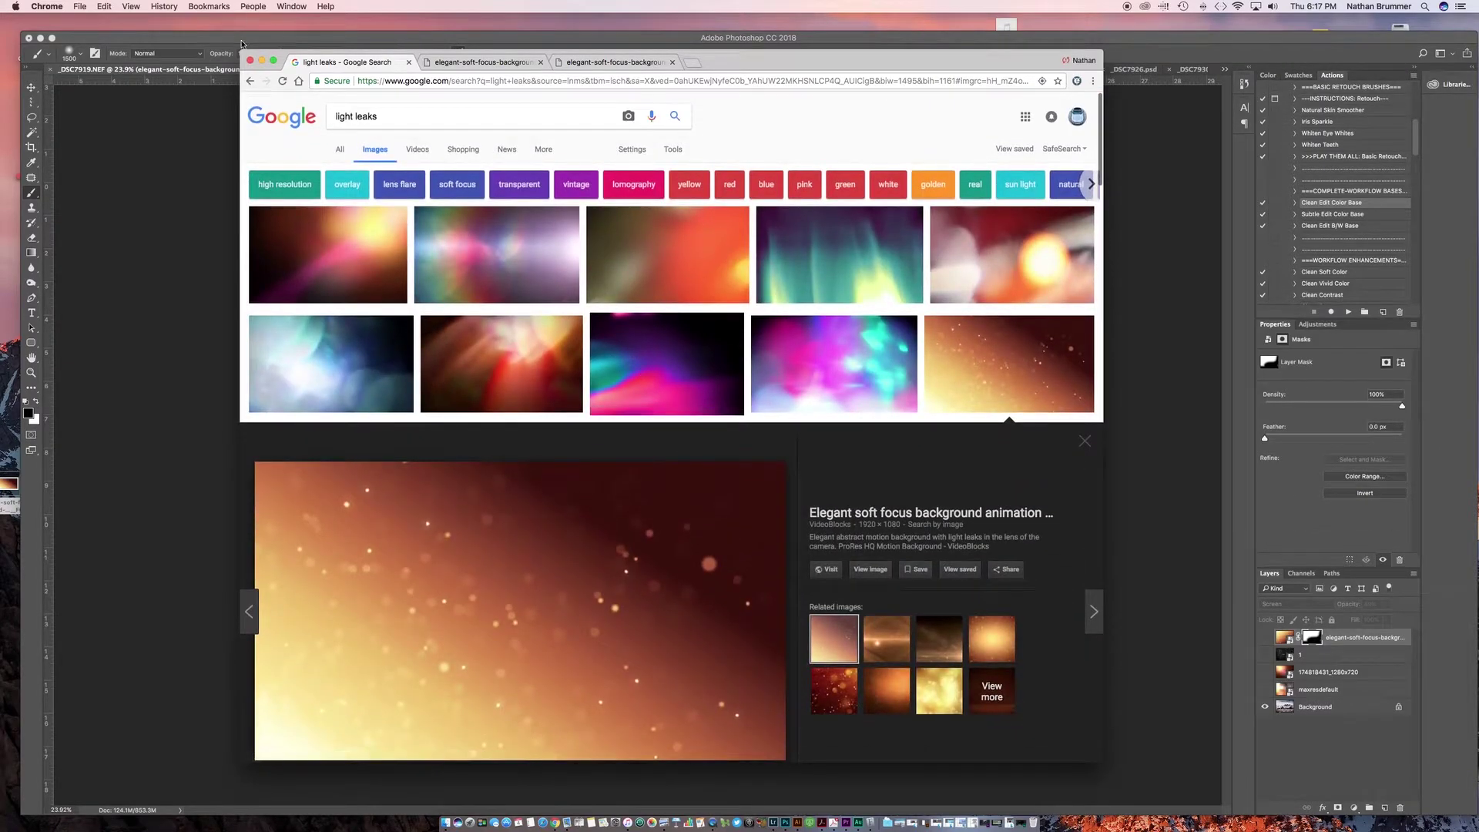
left_click(261, 60)
Show the 174818431_1280x720 light leak layer in Photoshop and set its blend mode to Screen
left_click(1265, 677)
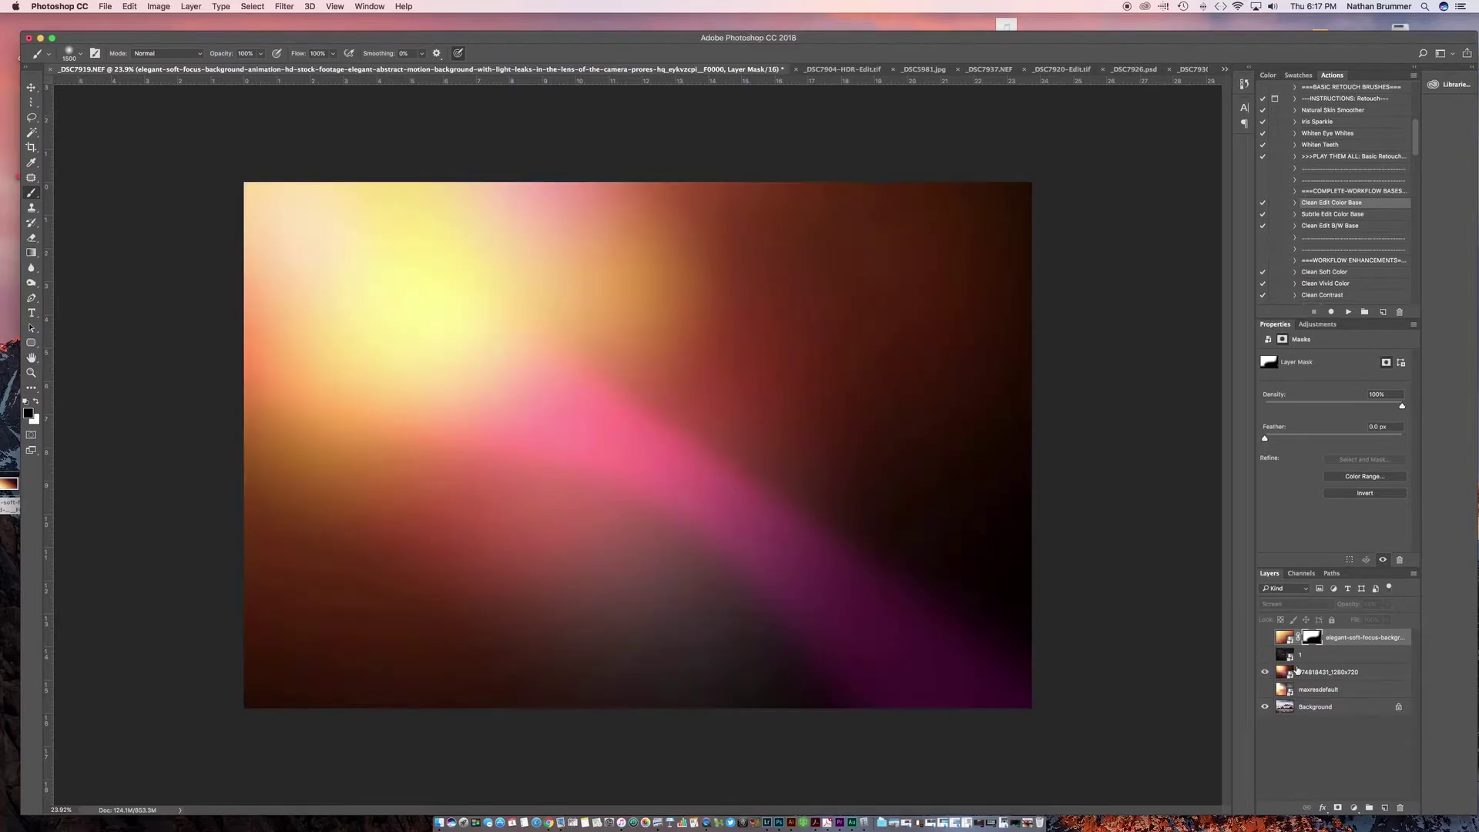
left_click(1318, 671)
left_click(1294, 604)
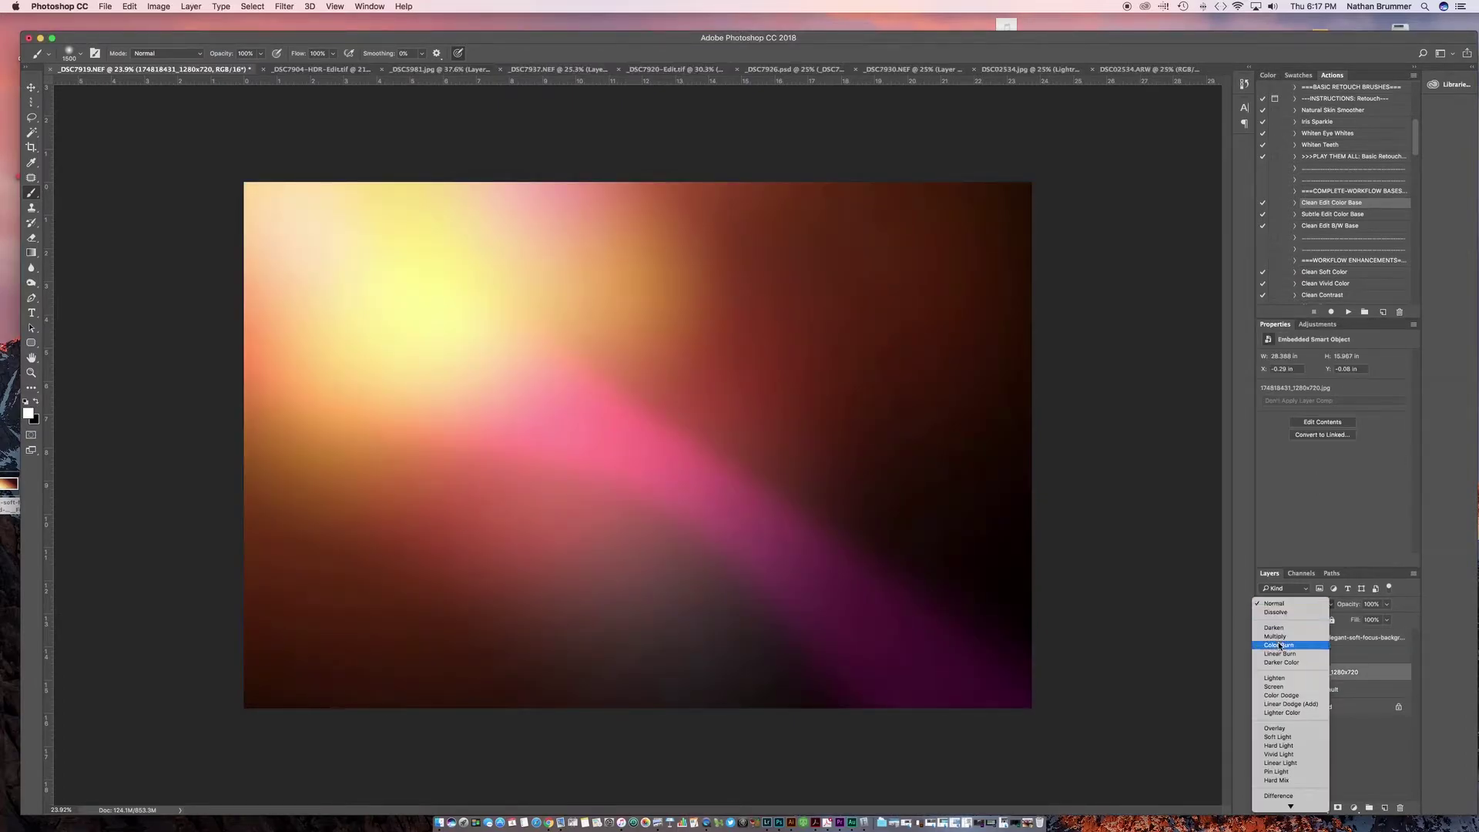
left_click(1275, 686)
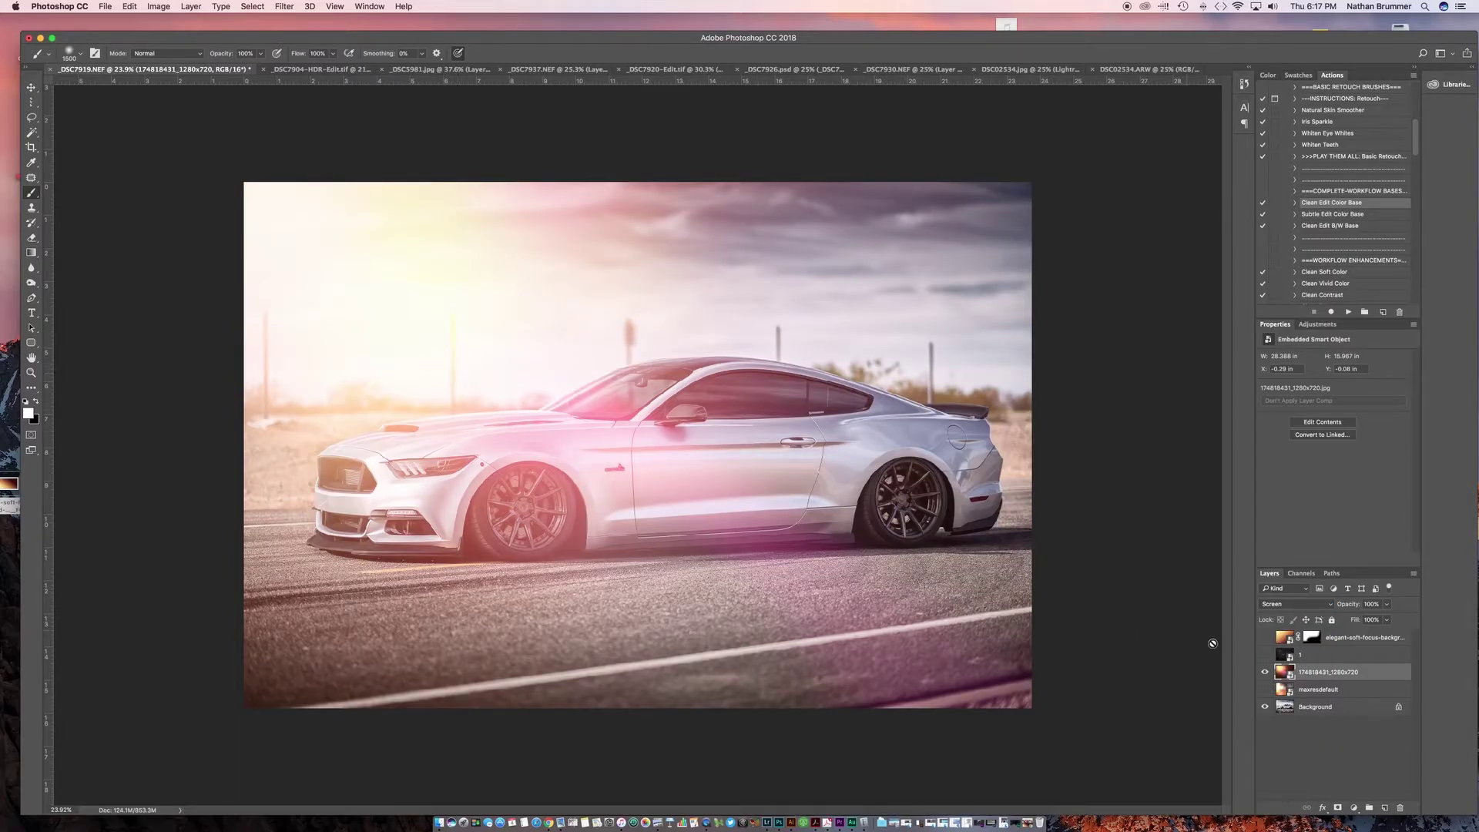
Move the 174818431_1280x720 light leak up and to the left so its bright glow sits in the sky's upper-left corner
key("v")
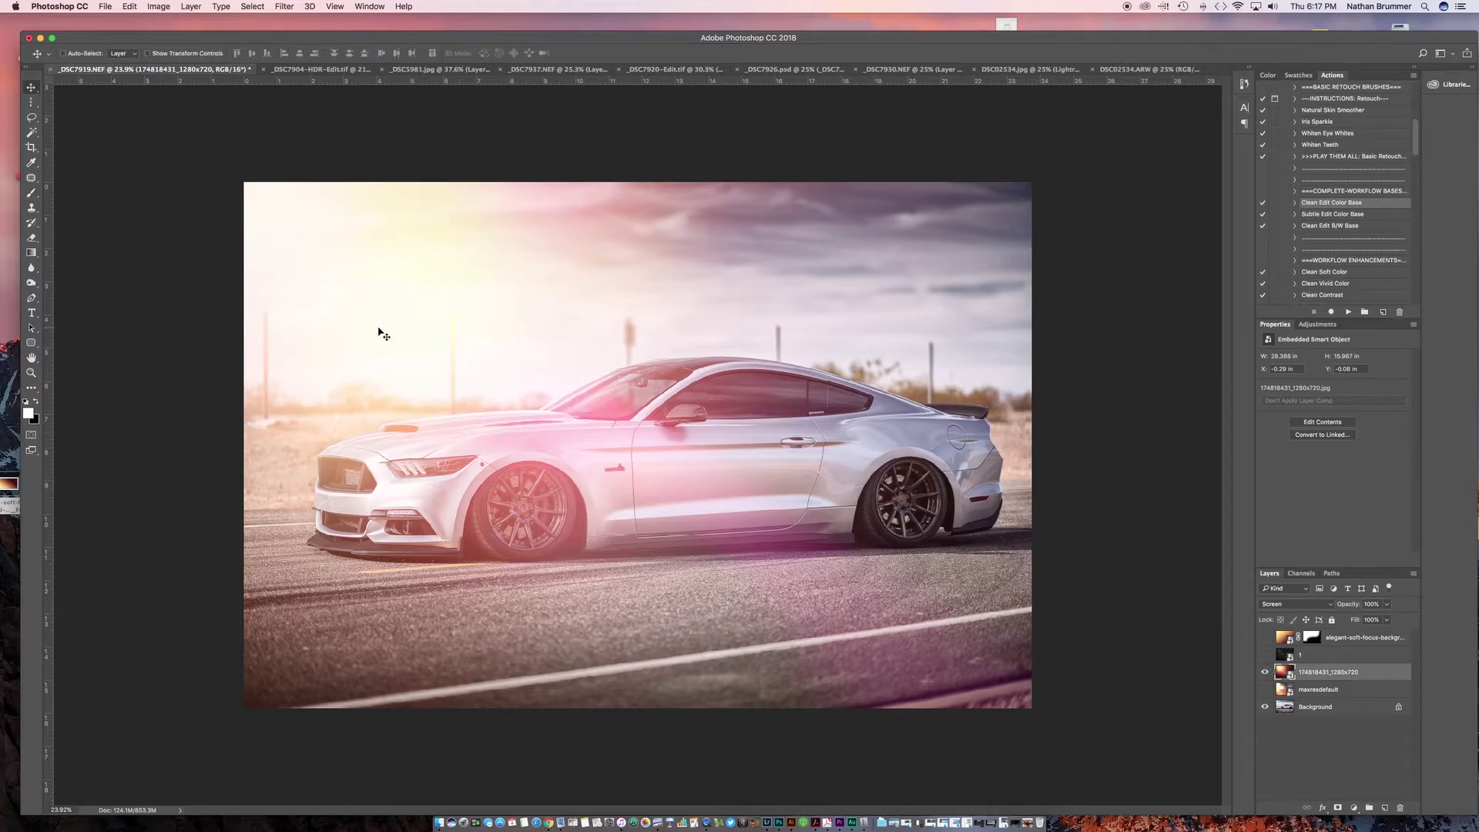
left_click_drag(437, 344, 321, 302)
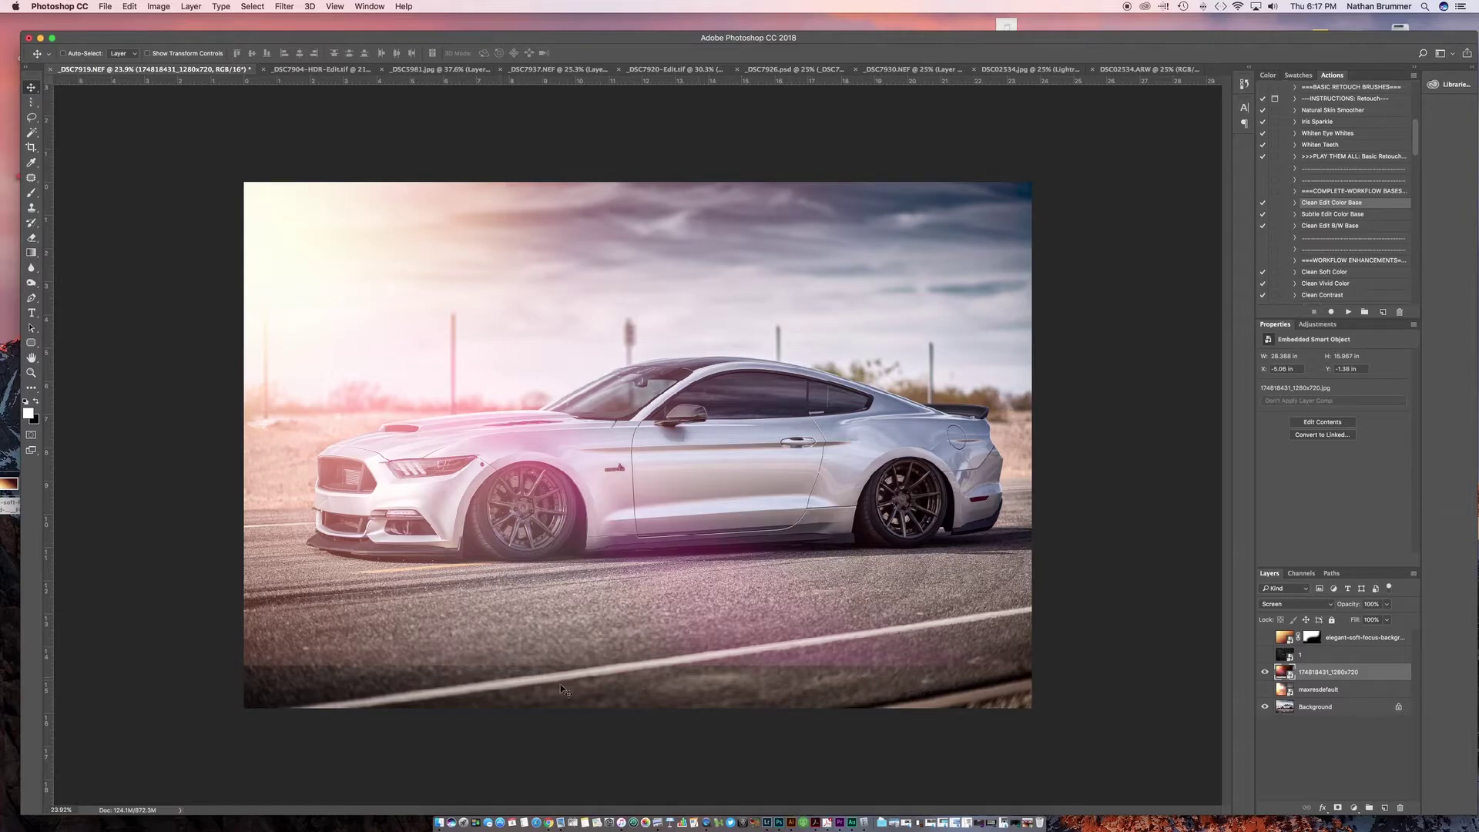
Add a mask to the 174818431_1280x720 layer, brush black over the pink glow on the road and lower car body, and hide the layer
left_click(1338, 808)
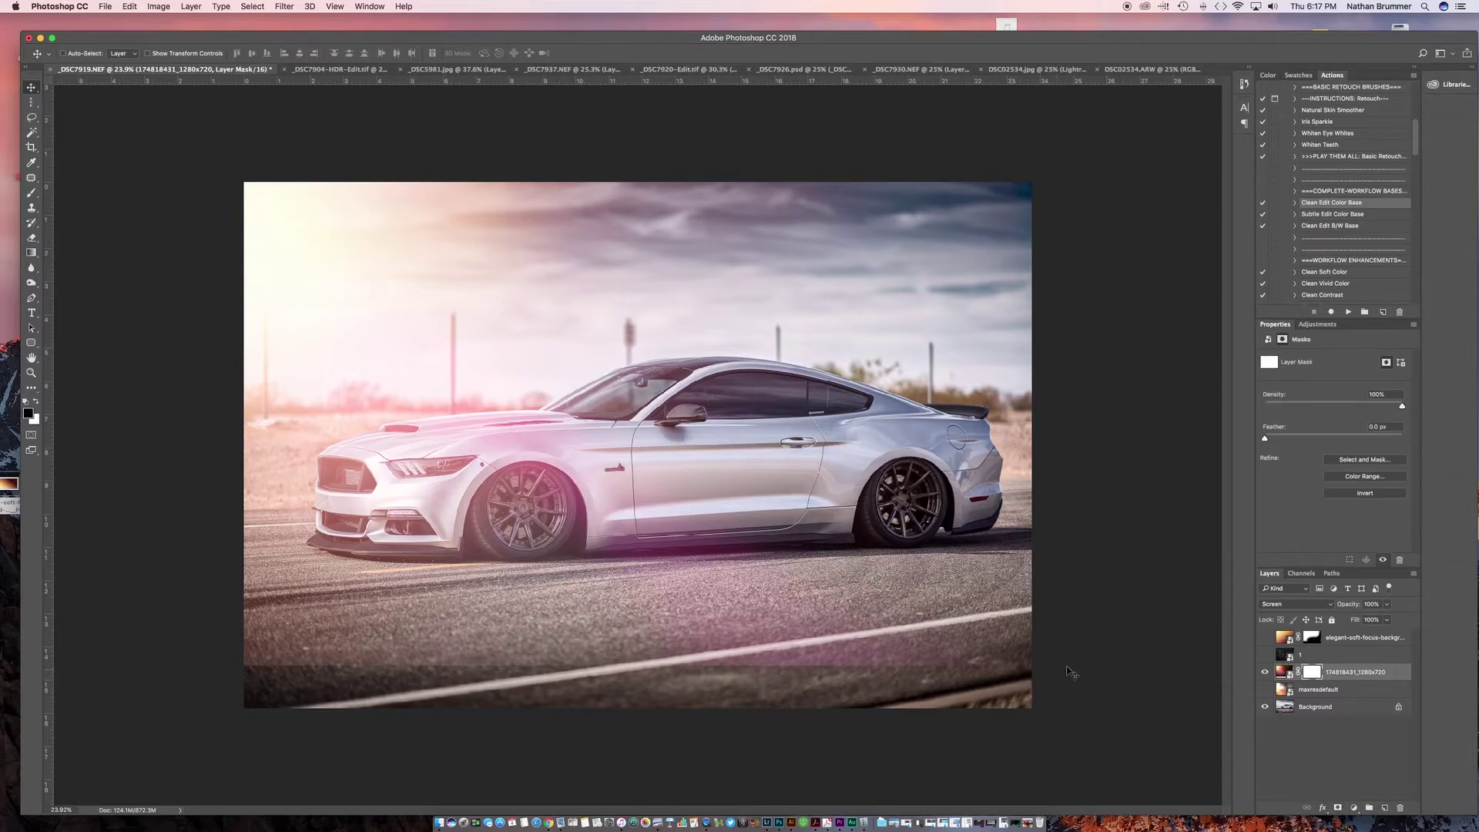
key("b")
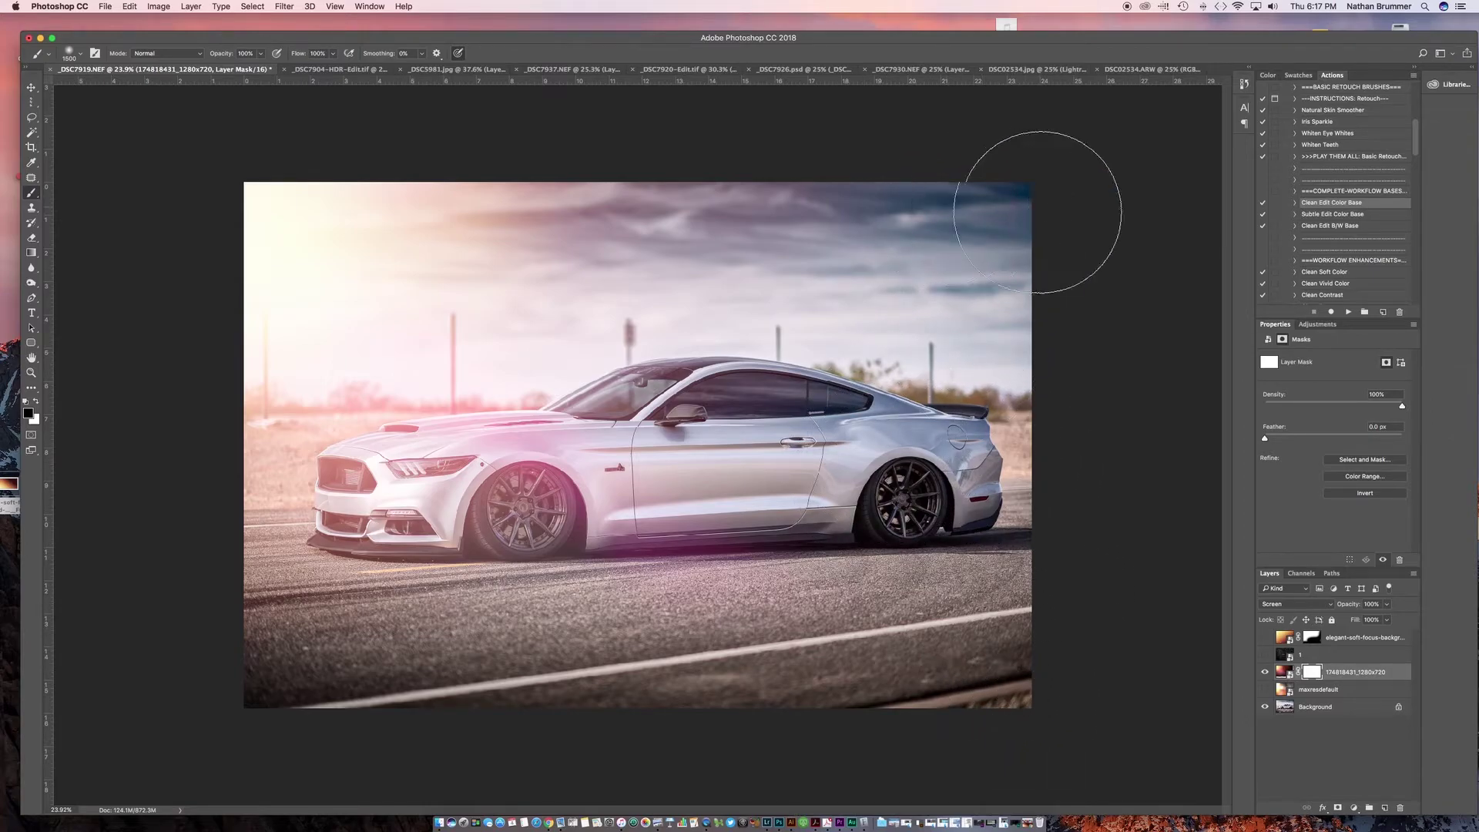
left_click_drag(744, 559, 617, 547)
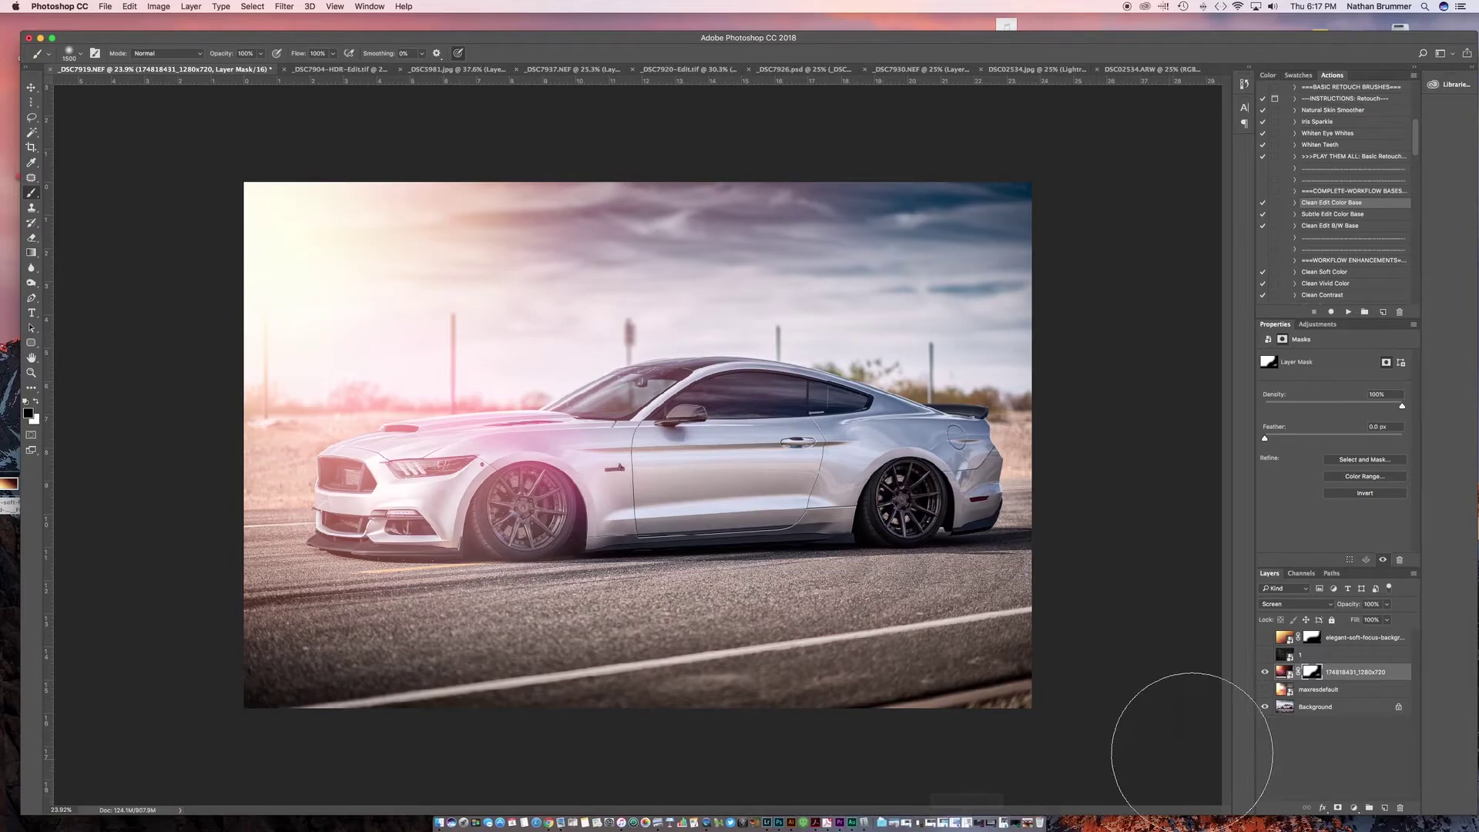
left_click(1265, 672)
Show the maxresdefault light leak layer, set its blend mode to Screen and lower its opacity to 51%
left_click(1264, 689)
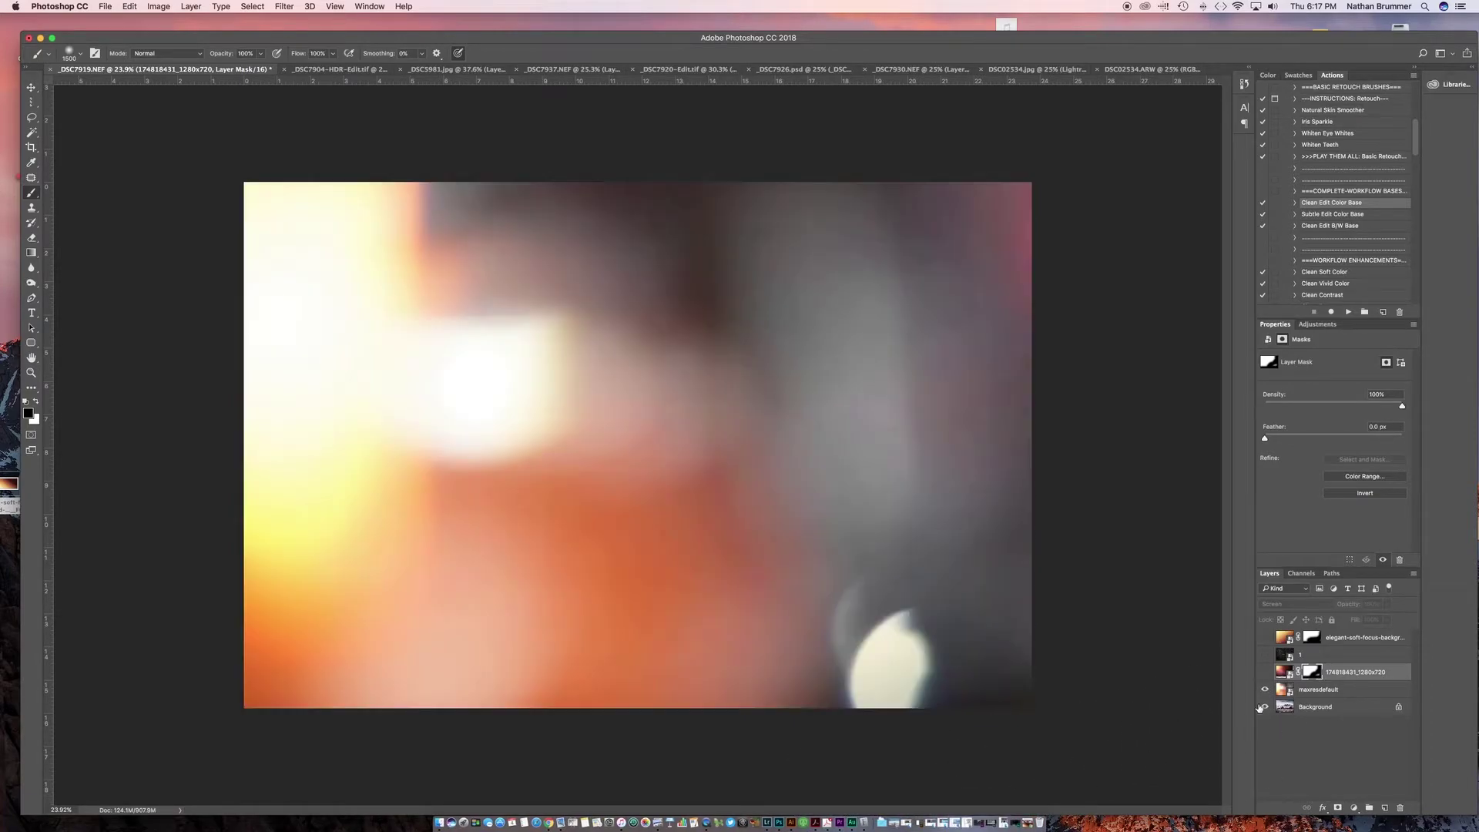
left_click(1332, 691)
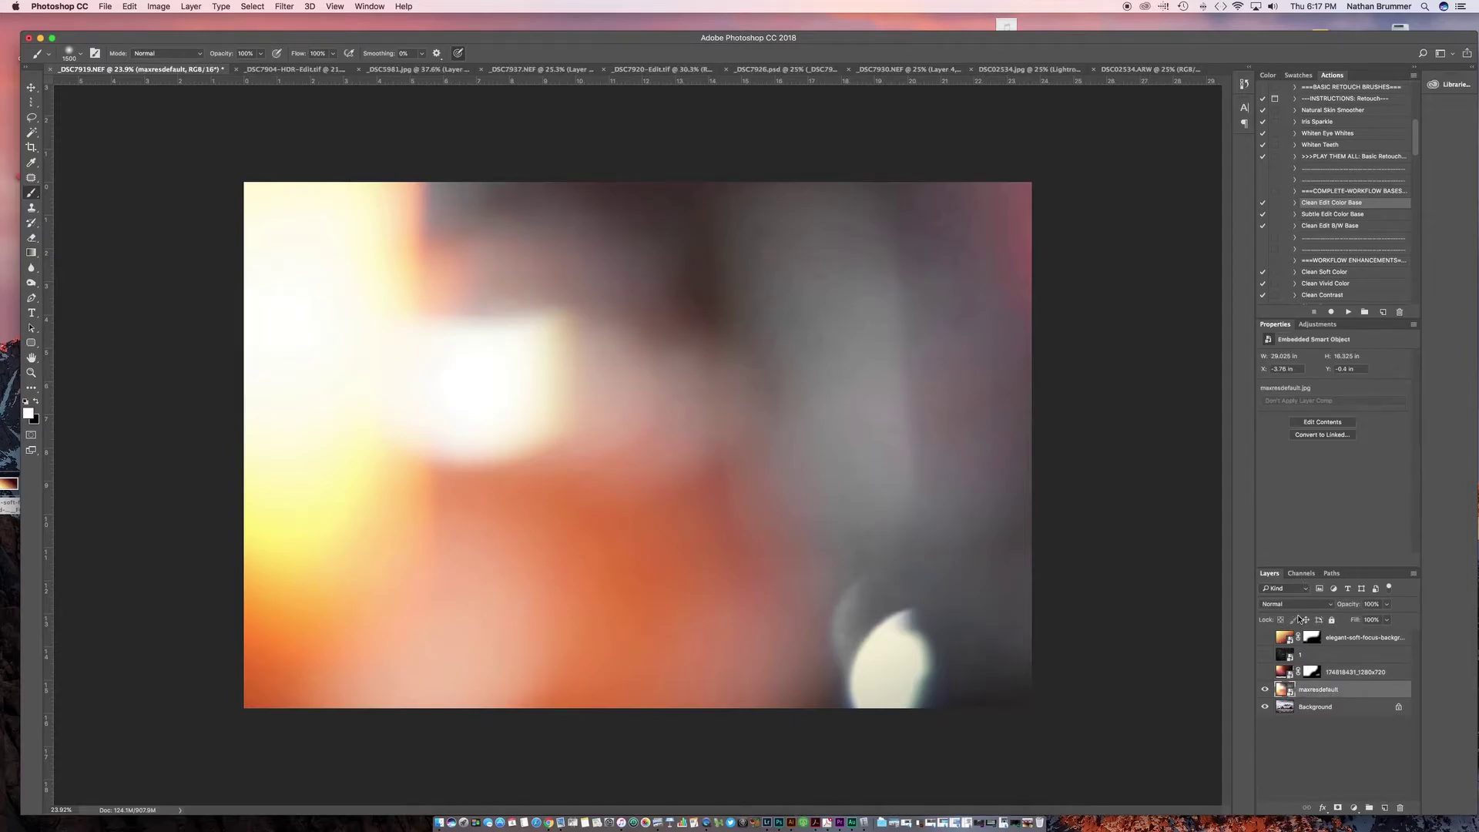
left_click(1296, 604)
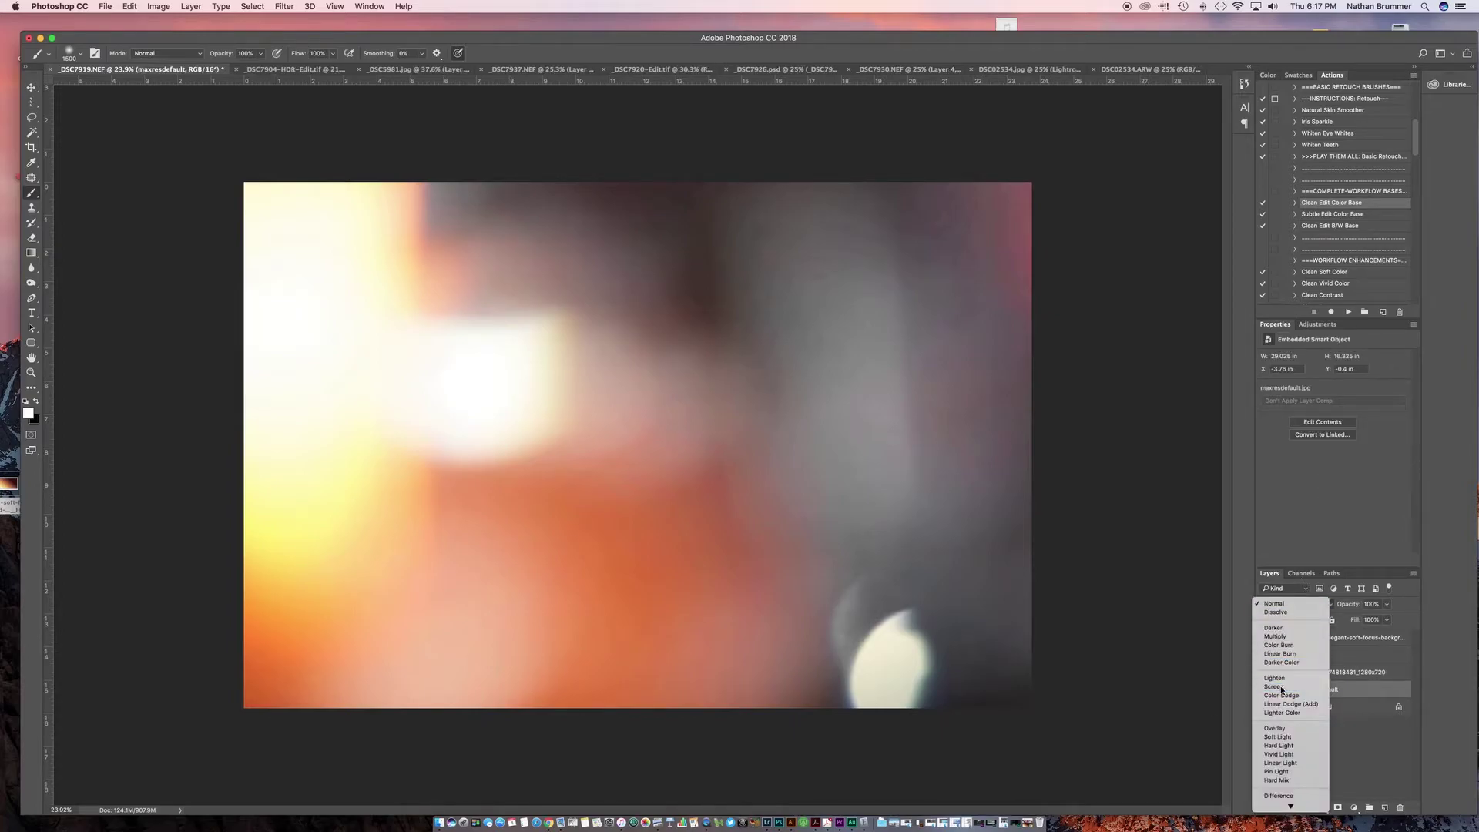
left_click(1282, 687)
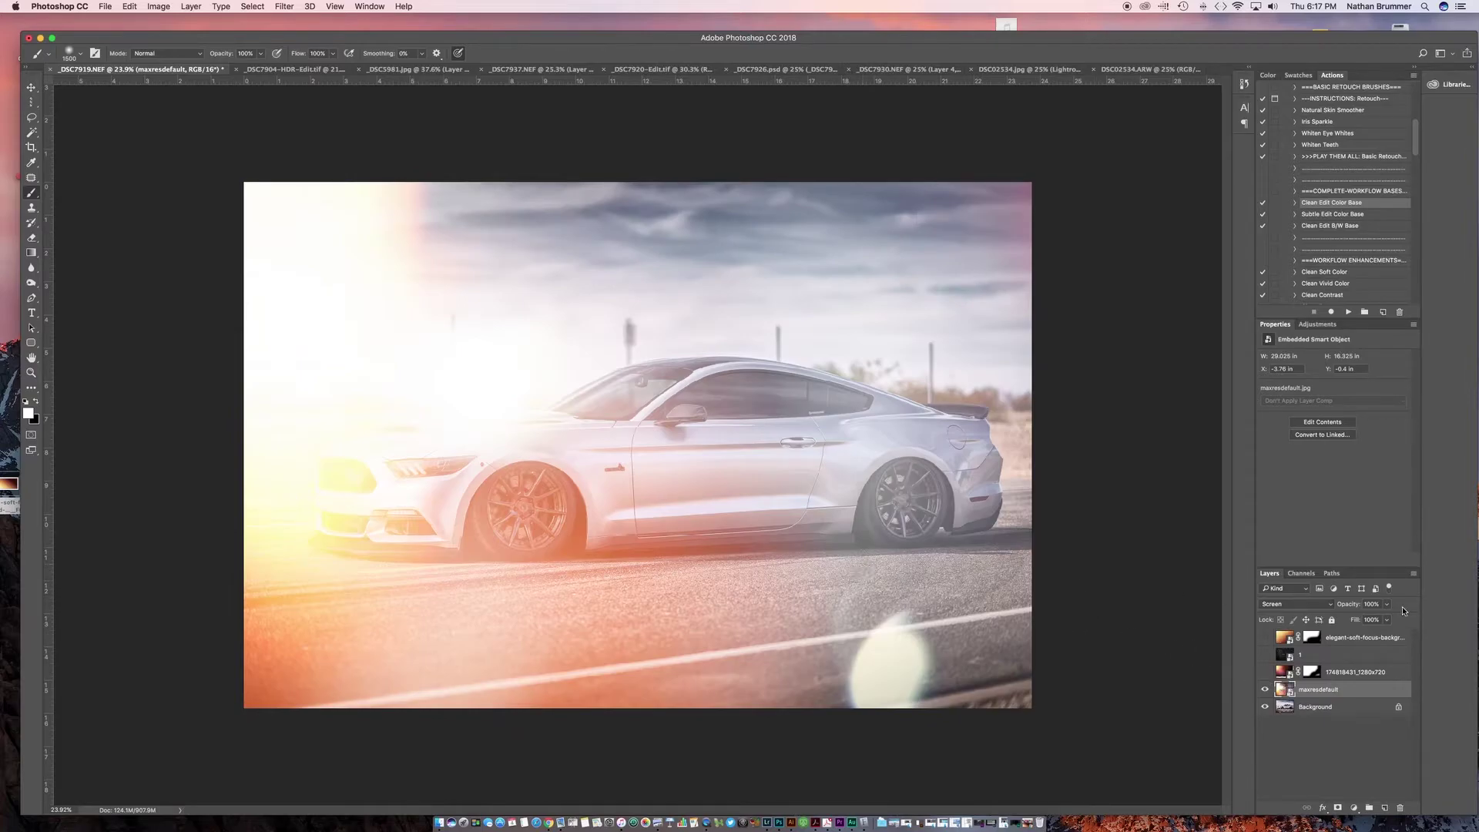
left_click_drag(1354, 606, 1326, 608)
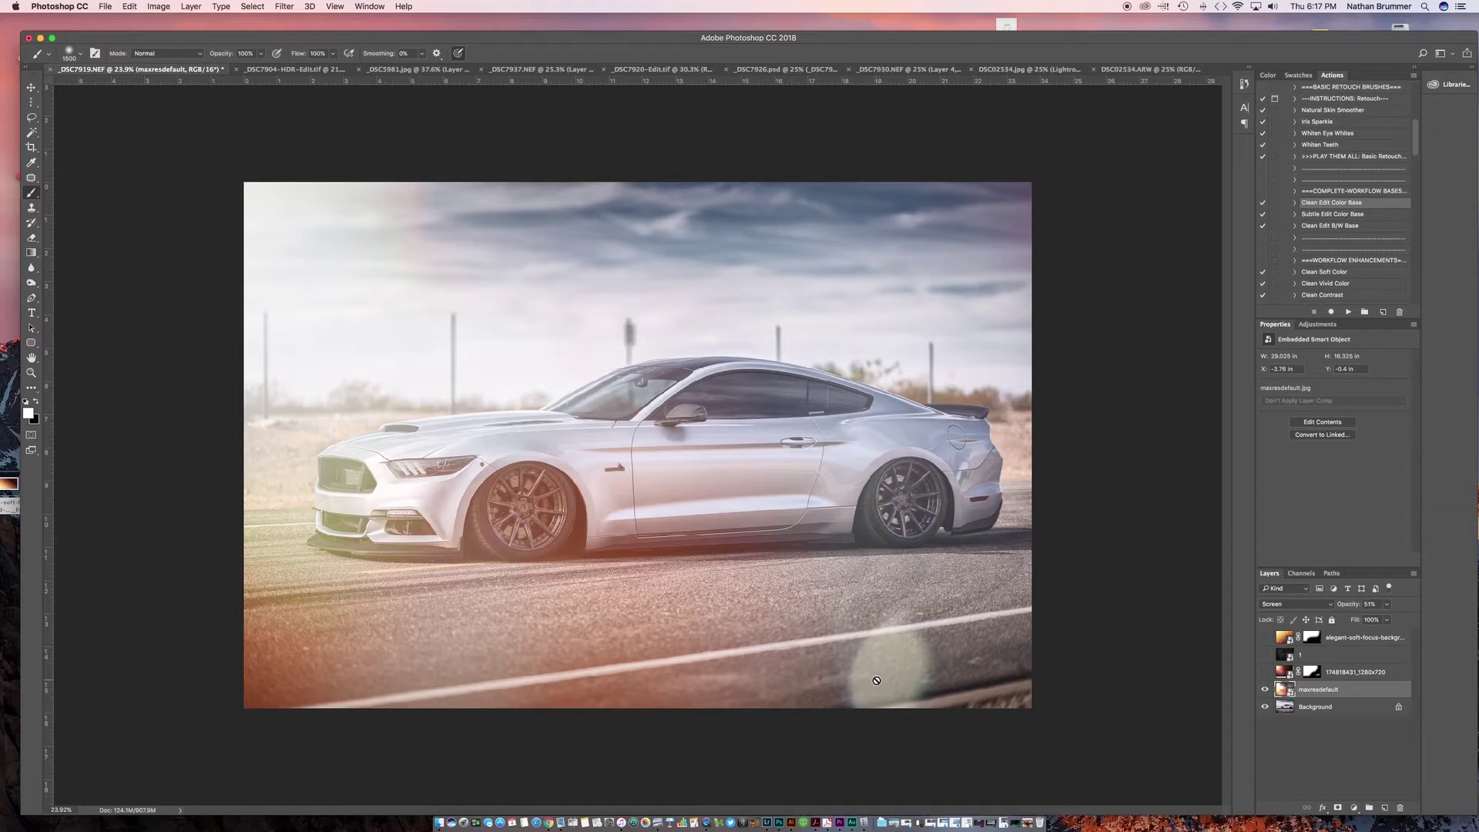
Shift the maxresdefault light leak slightly down and to the right, and stretch it outward from its upper-left corner
key("v")
mouse_move(562, 501)
left_mouse_down()
mouse_move(531, 470)
mouse_move(475, 461)
mouse_move(581, 517)
left_mouse_up()
key("ctrl+t")
left_click_drag(151, 195, 105, 85)
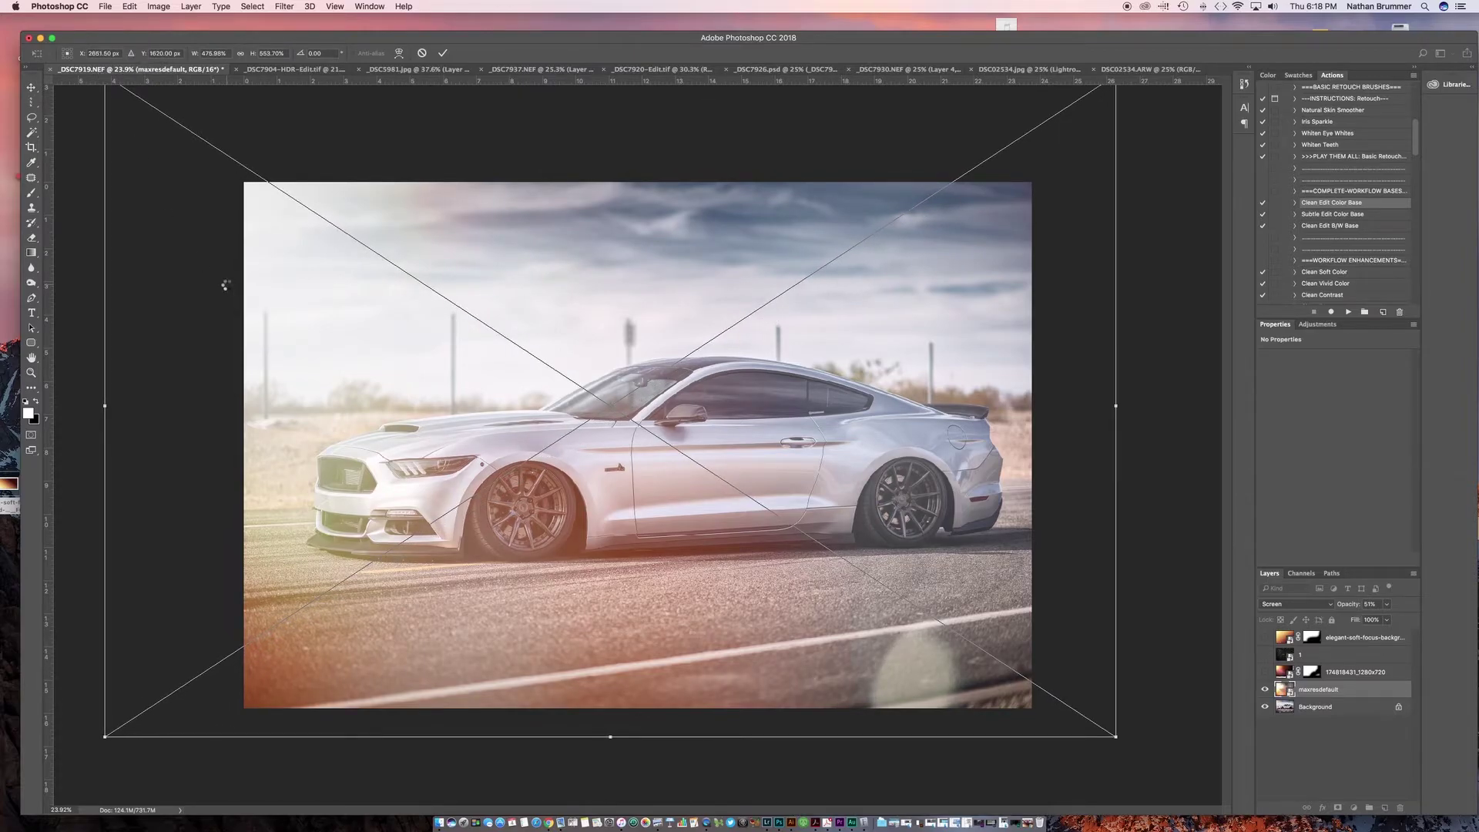
key("Return")
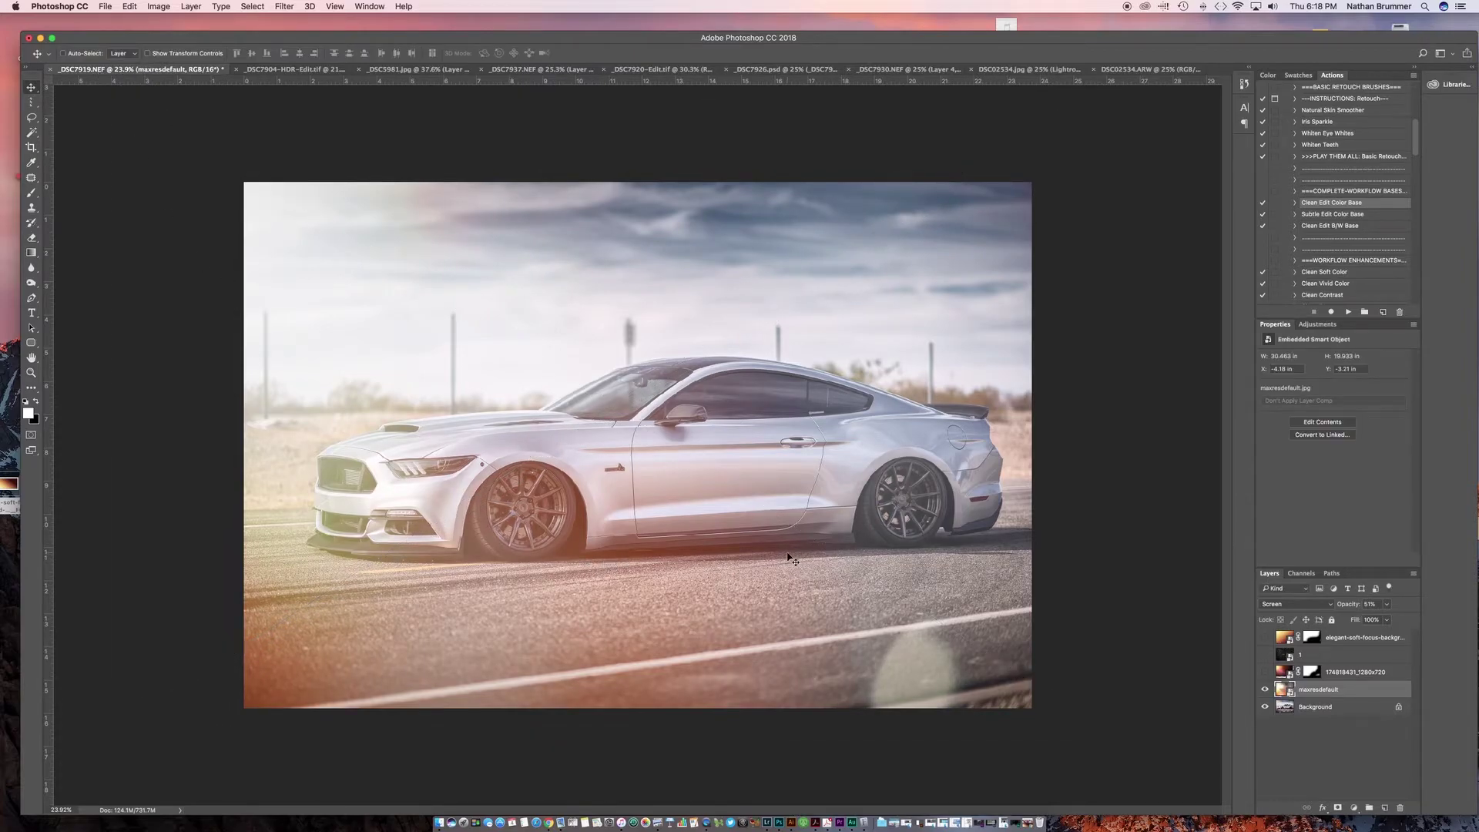
Hide the maxresdefault layer and show layer 1 with the snow texture on black
left_click(1265, 706)
left_click(1264, 690)
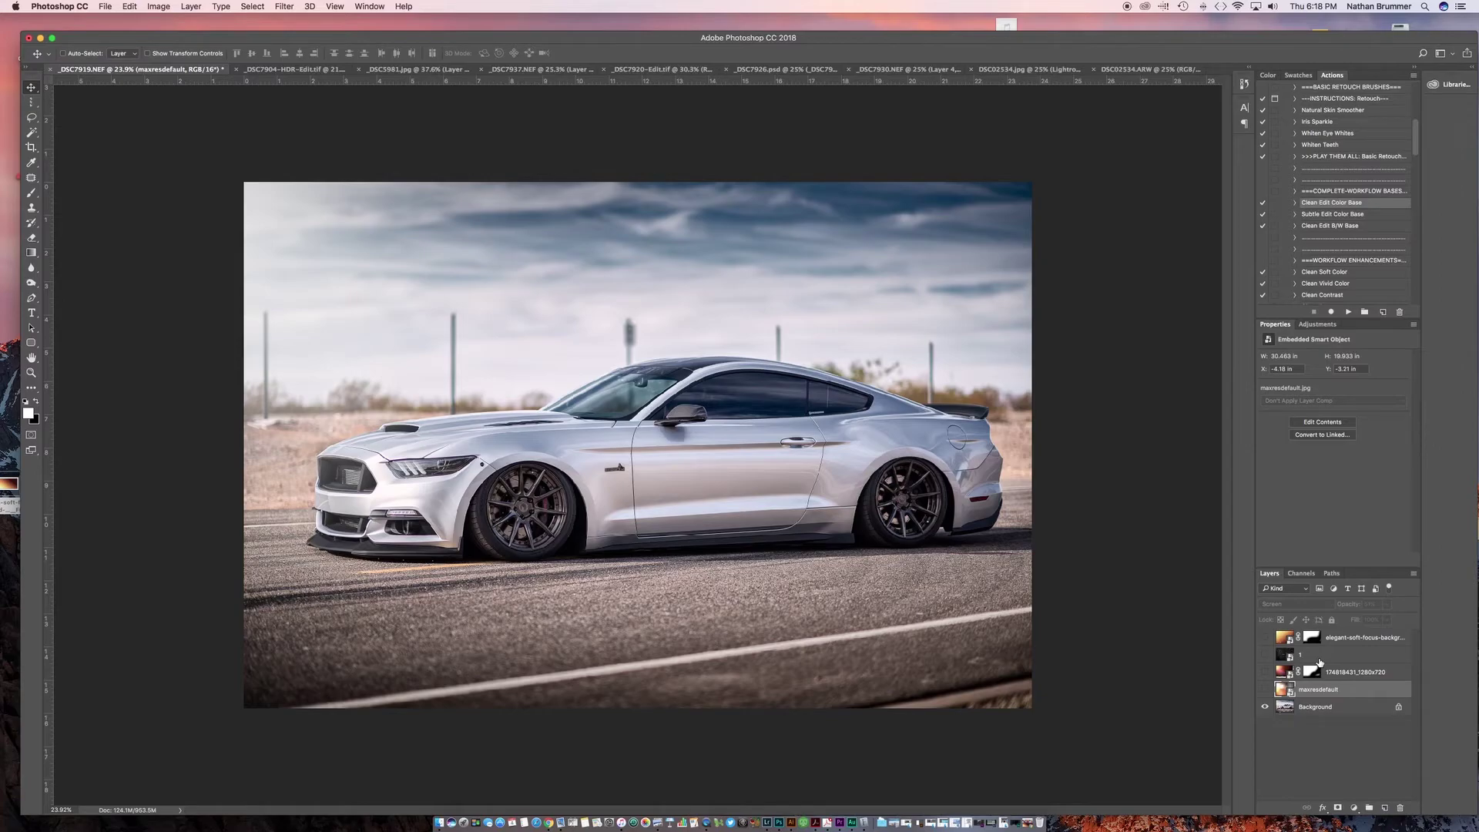
left_click(1265, 655)
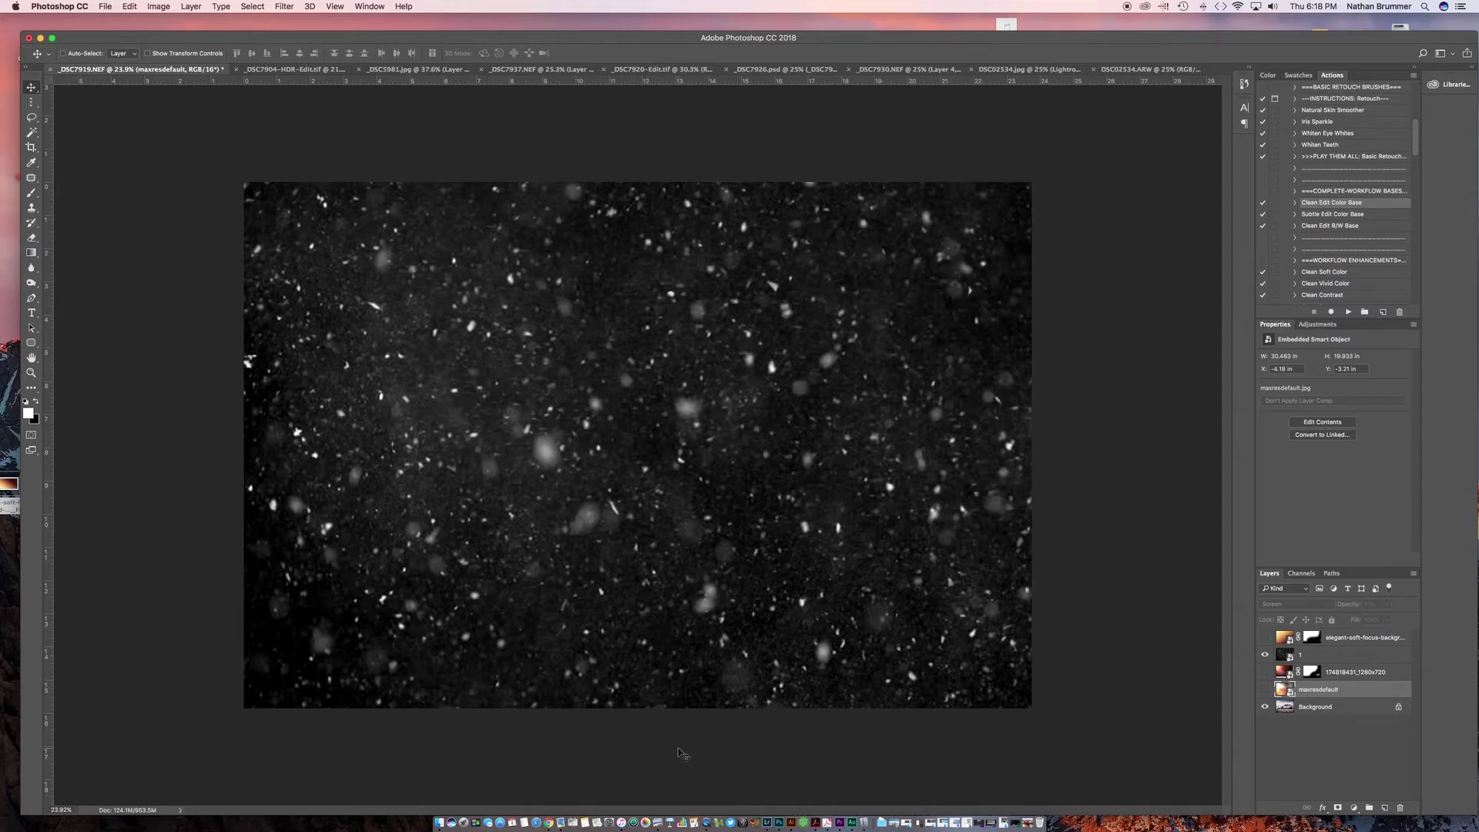
Switch to Chrome, search Google Images for "snow on black", look through the results and return to Photoshop
left_click(548, 823)
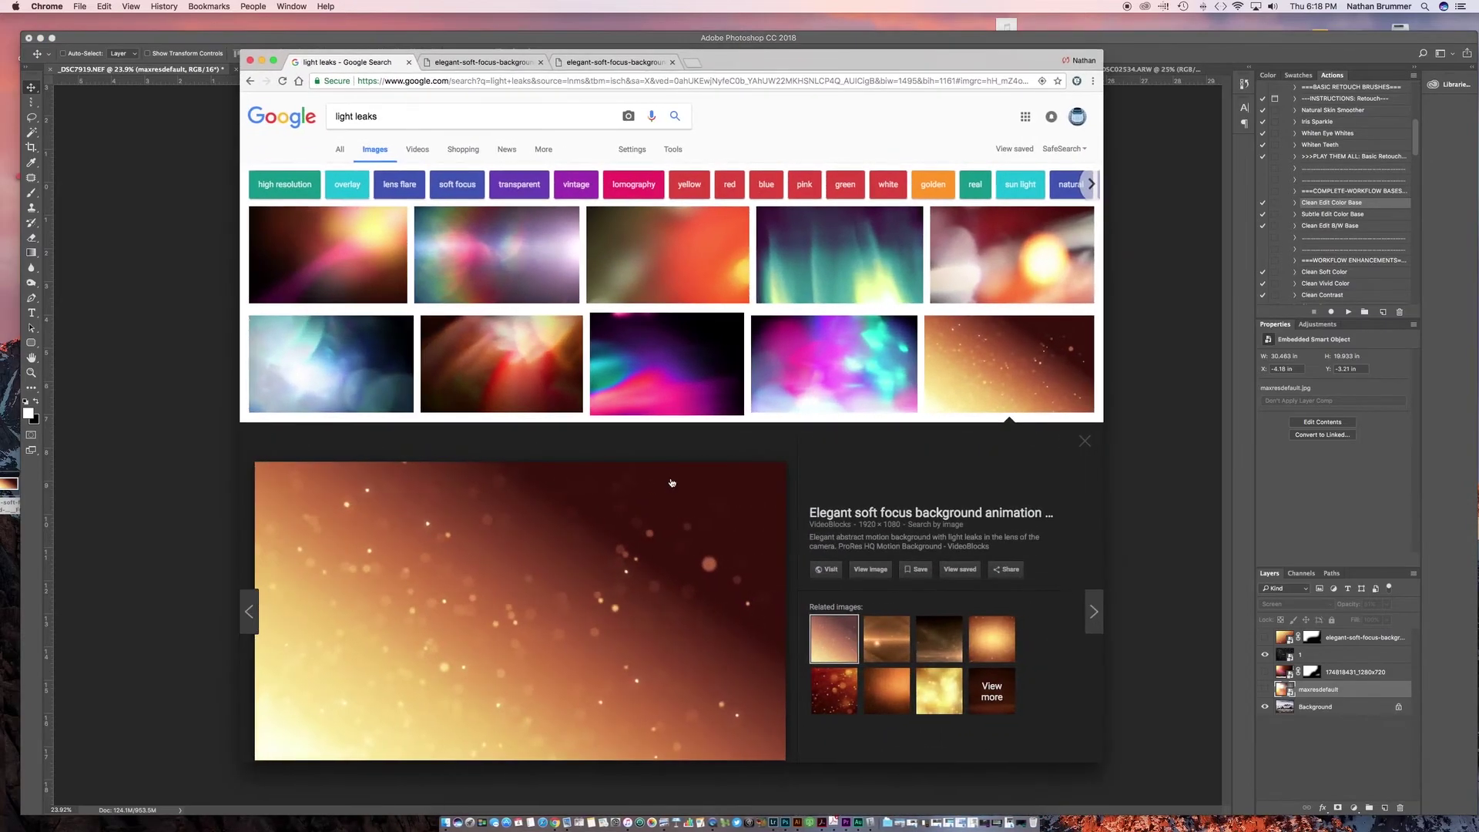
triple_click(416, 117)
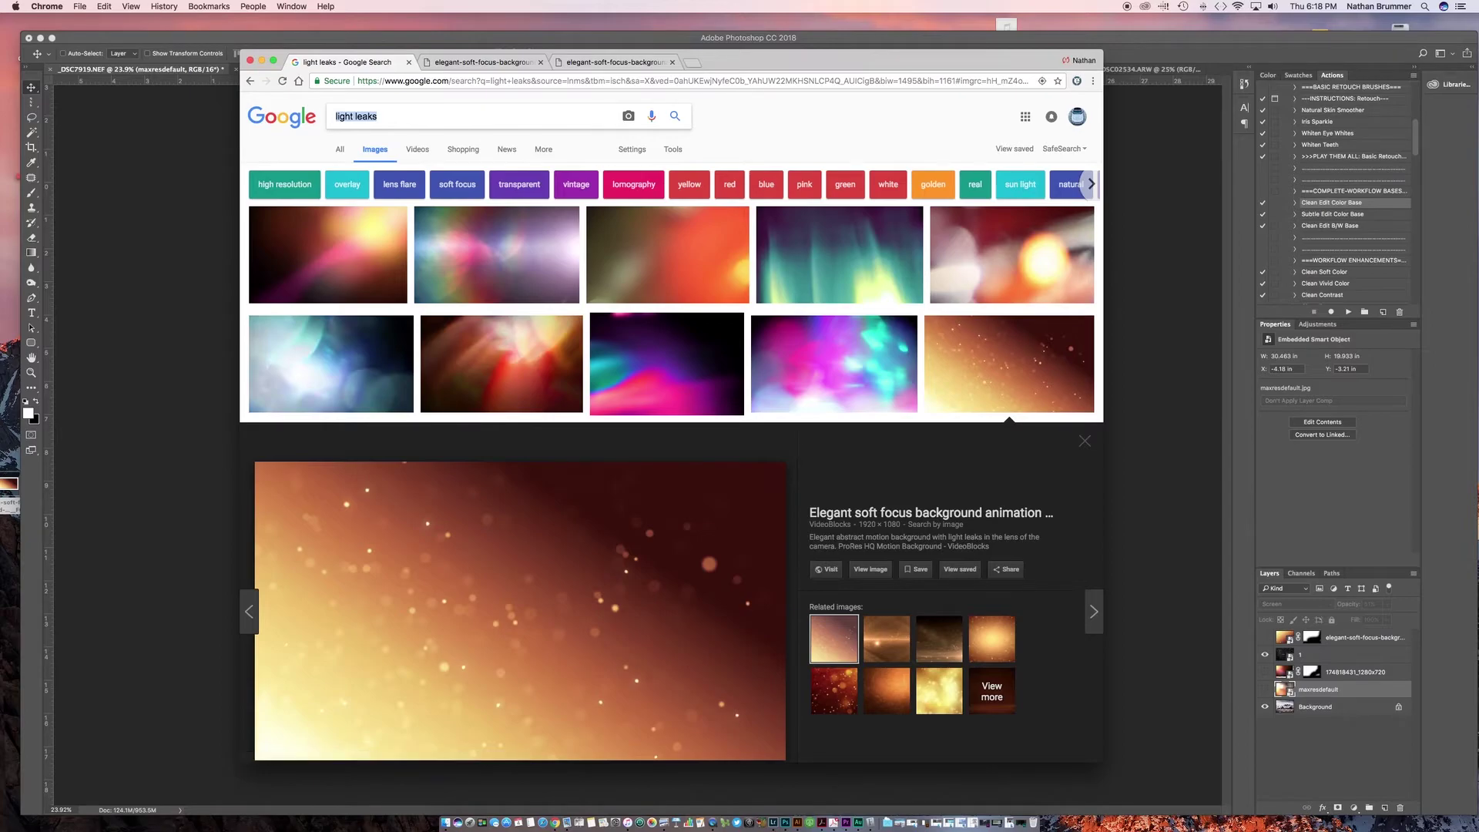
type("snow on black")
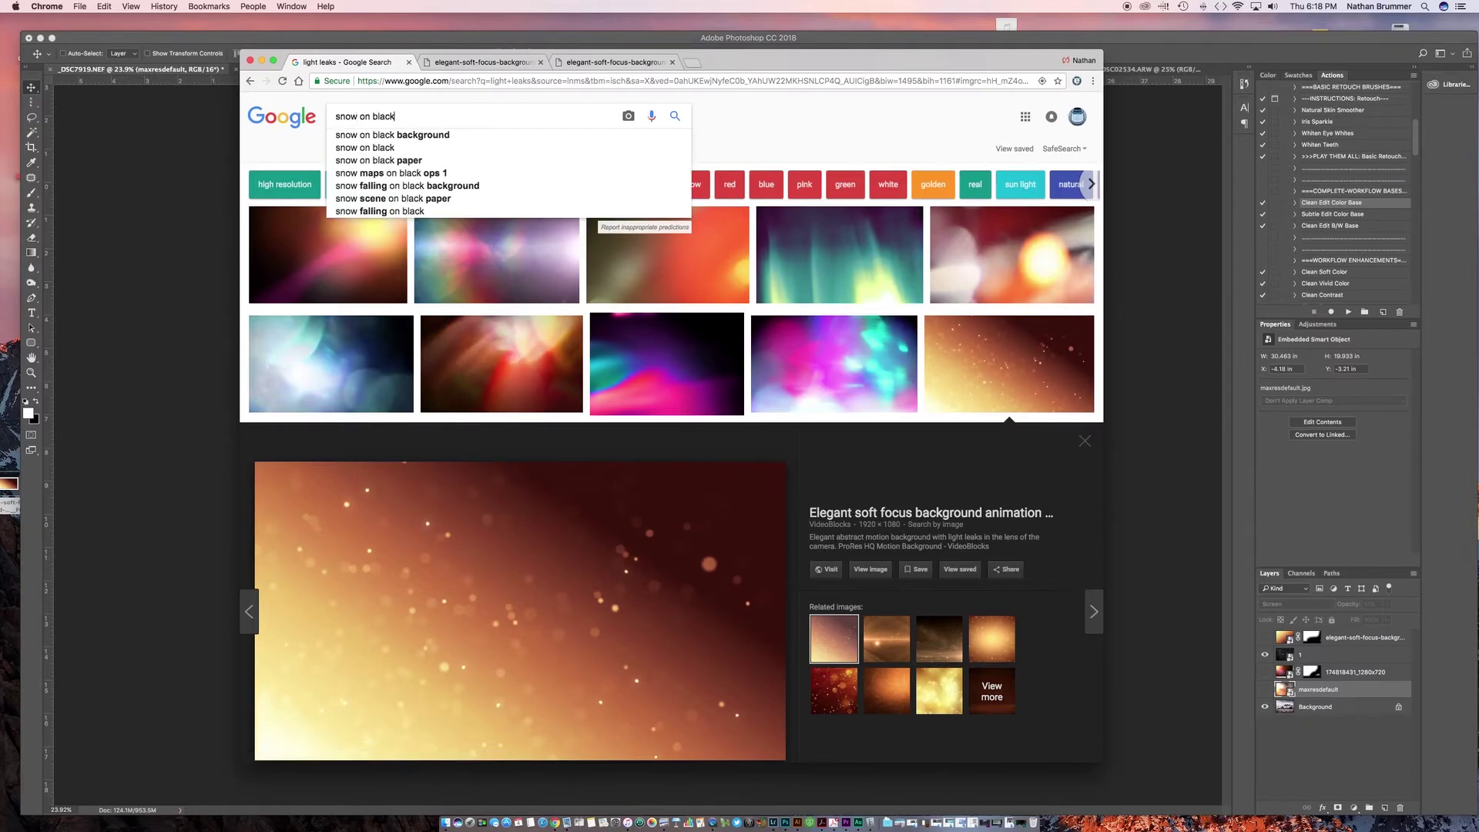
key("Return")
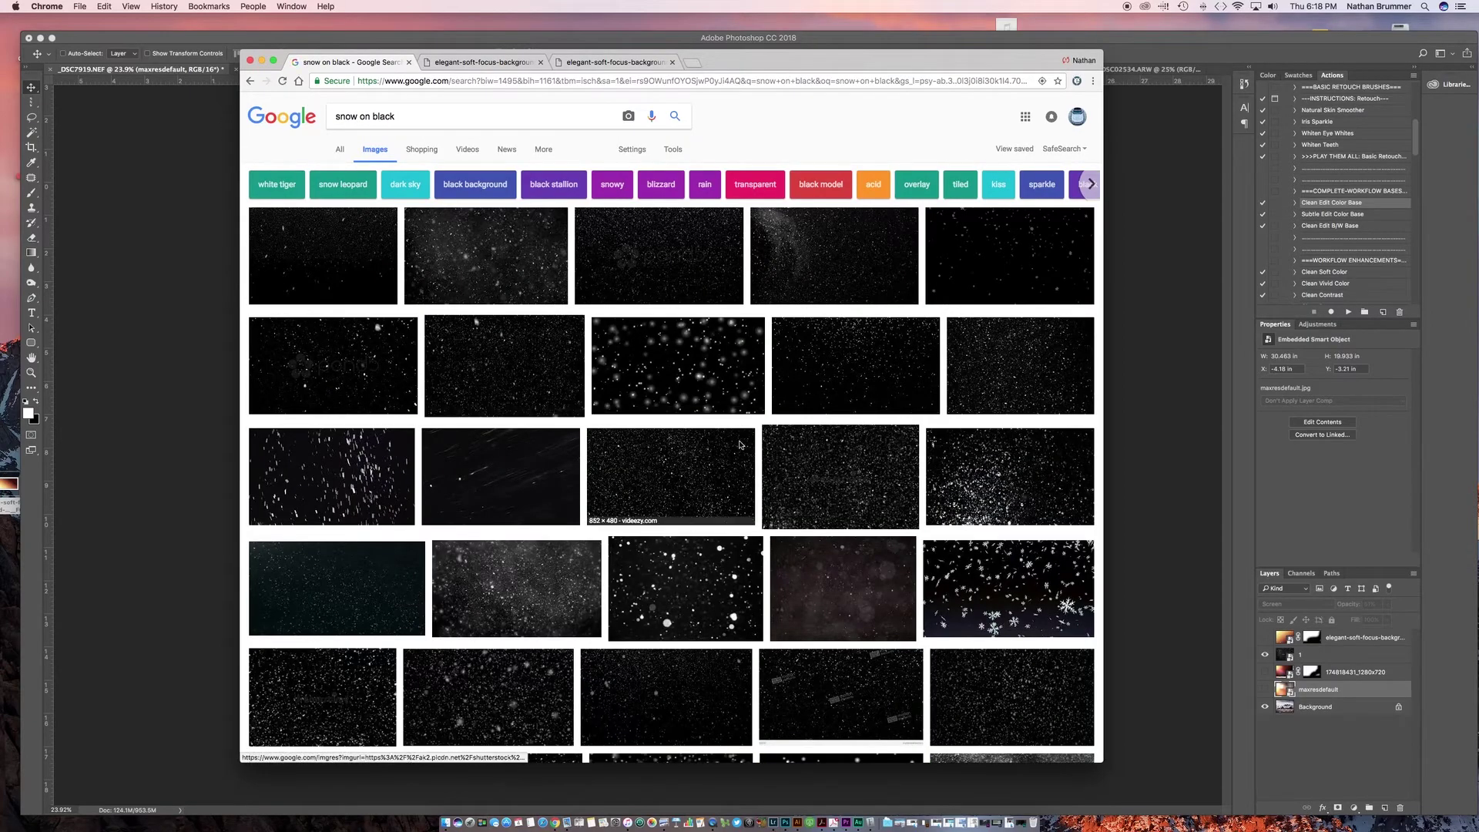
scroll(693, 470, "down", 5)
scroll(675, 496, "up", 5)
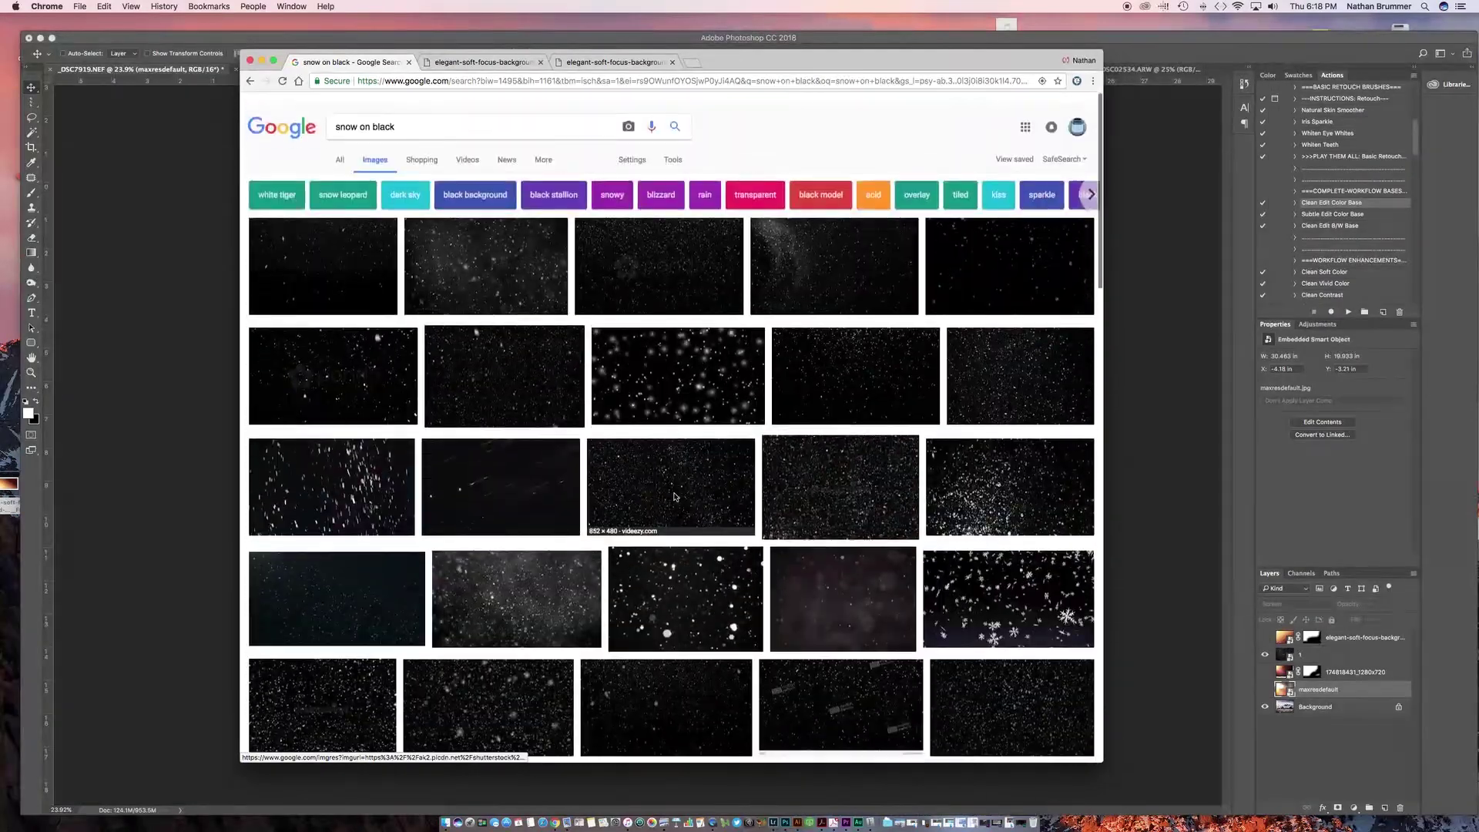
key("super+m")
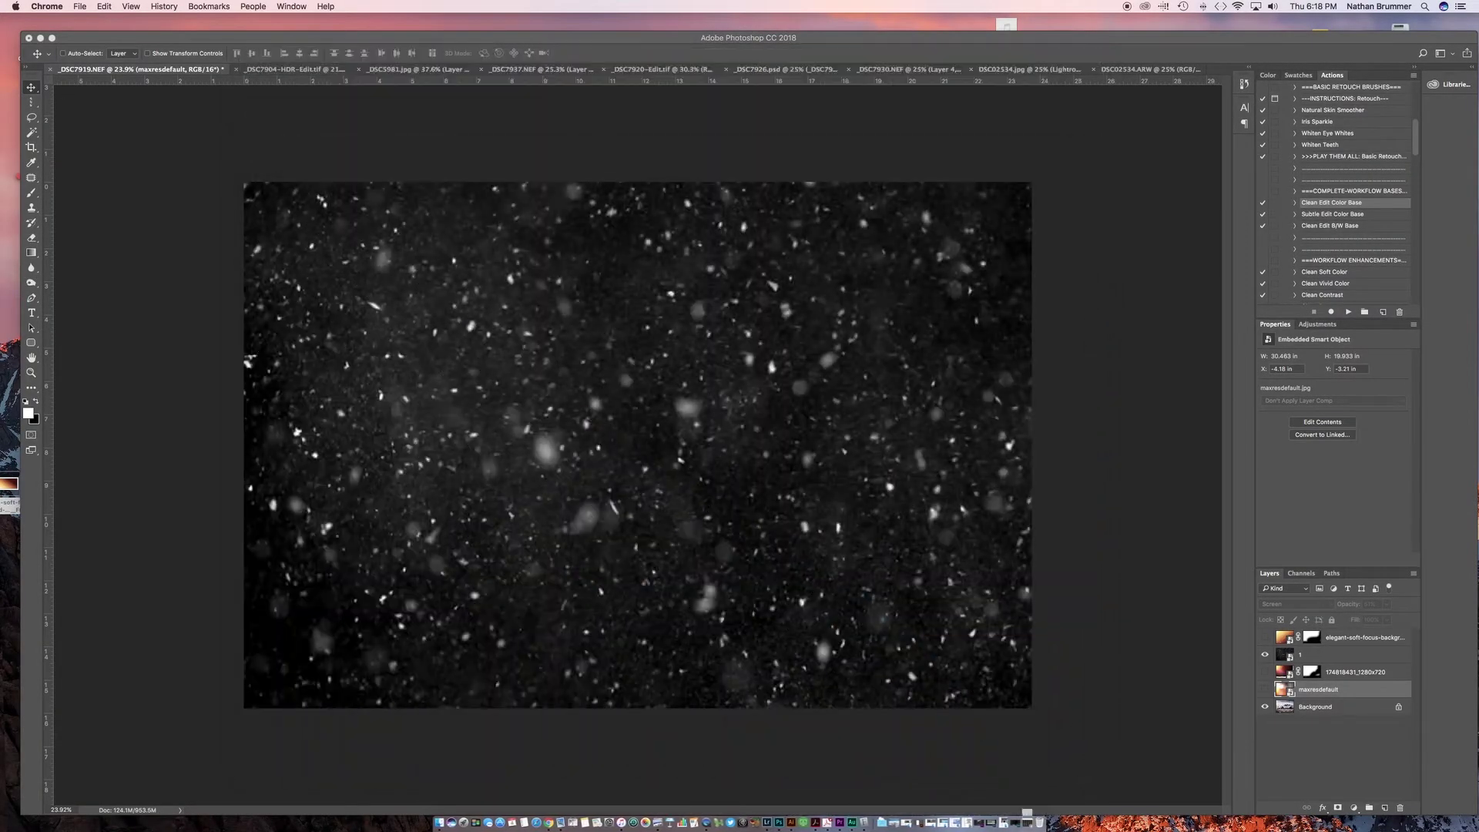
Set the blend mode of snow layer 1 to Screen
left_click(1318, 655)
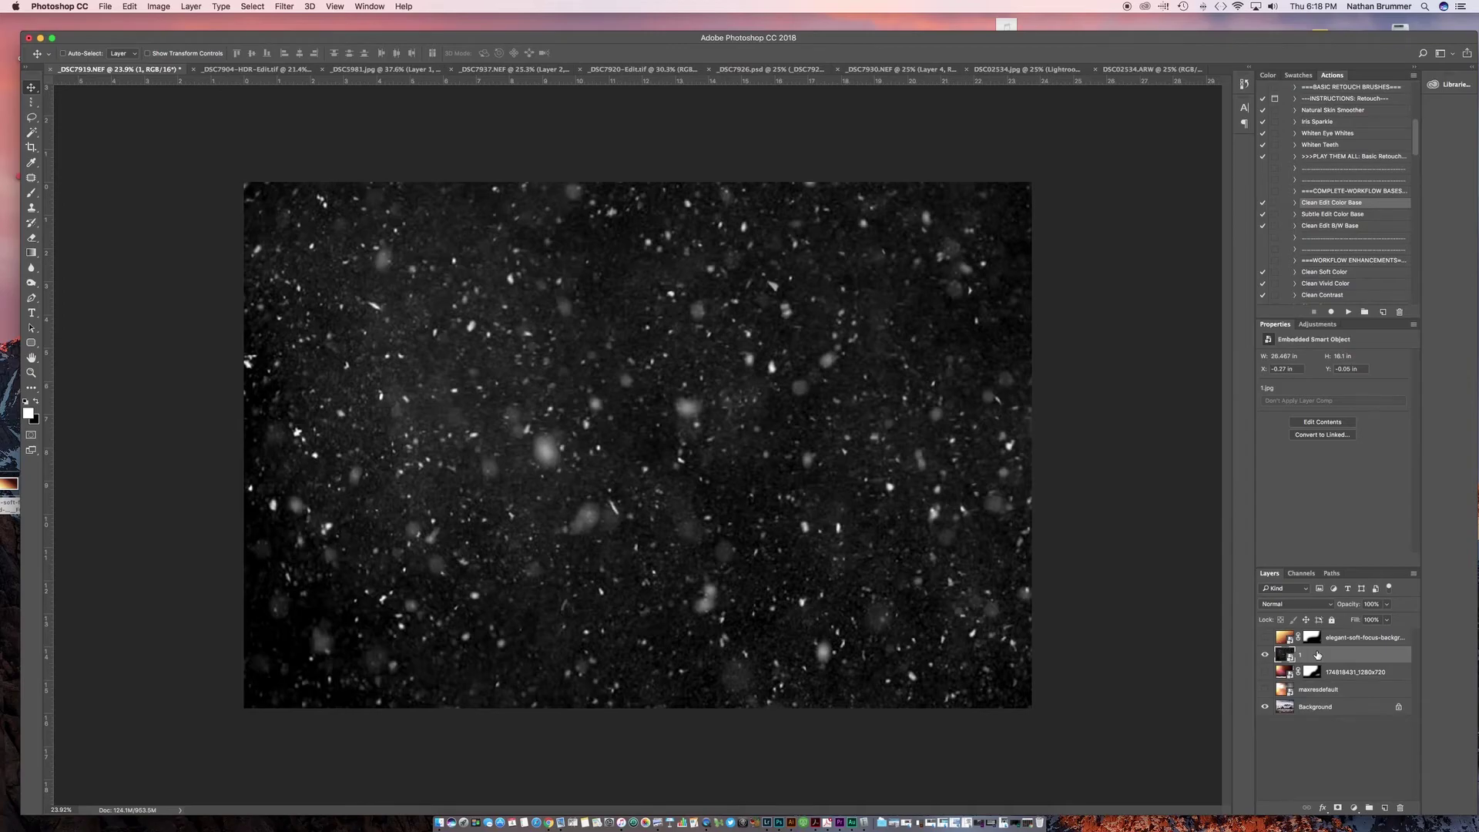
left_click(1292, 602)
key("b")
left_click(1294, 604)
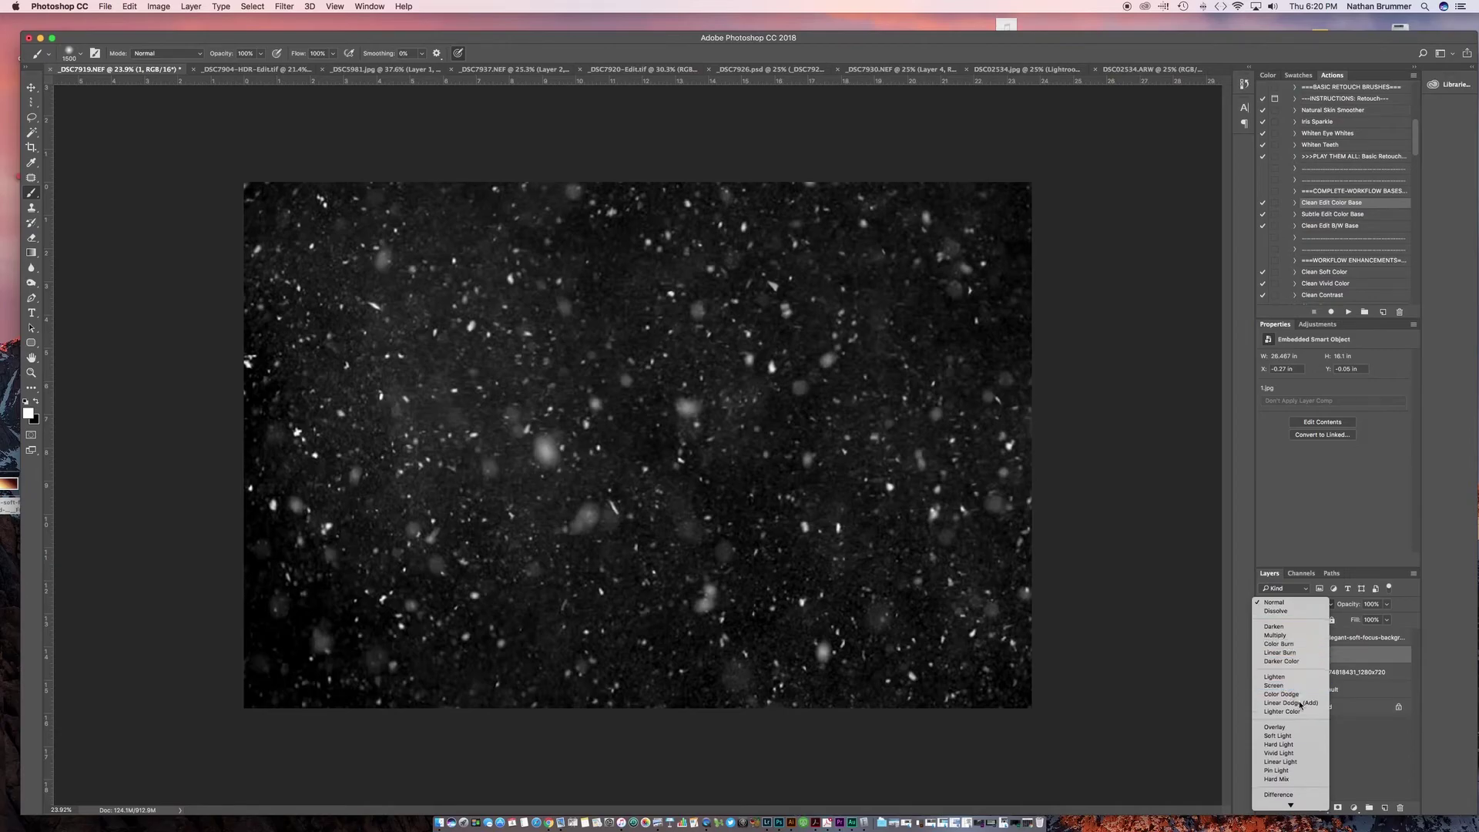
left_click(1283, 686)
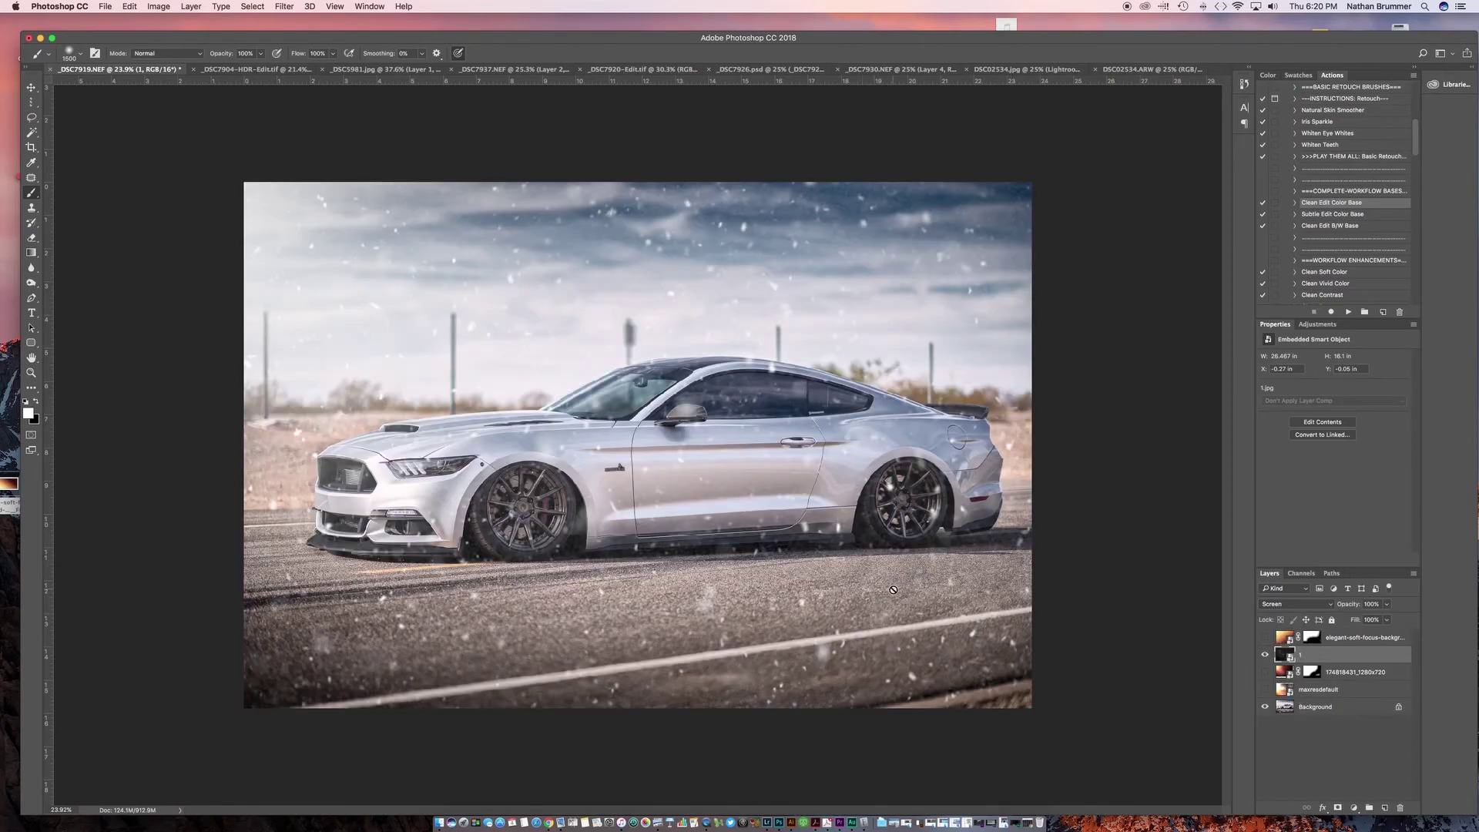